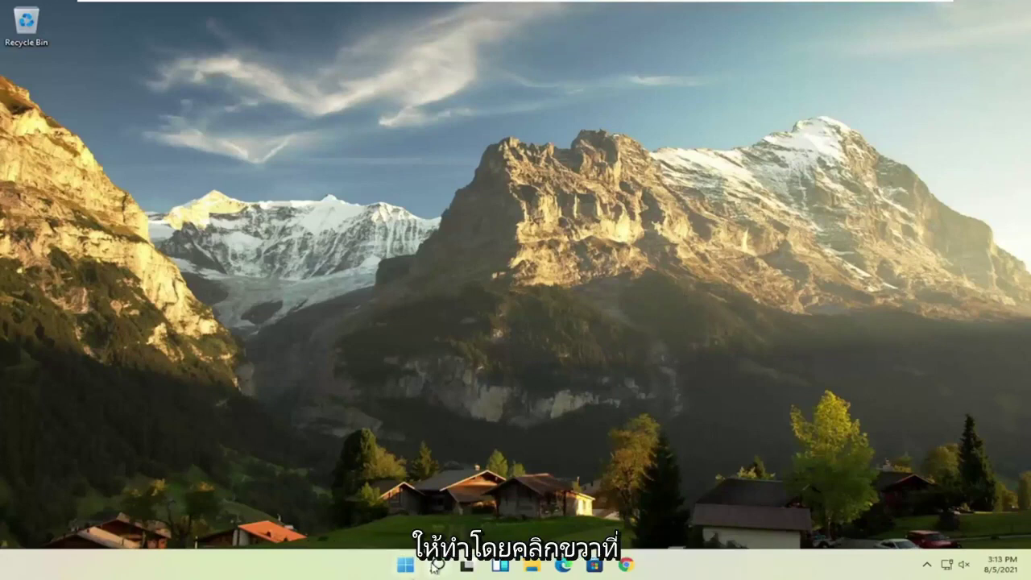
- Open Task Manager and display the list of startup apps
{"action": "right_click", "coordinate": [407, 569]}
{"action": "left_click", "coordinate": [407, 569]}
{"action": "right_click", "coordinate": [407, 568]}
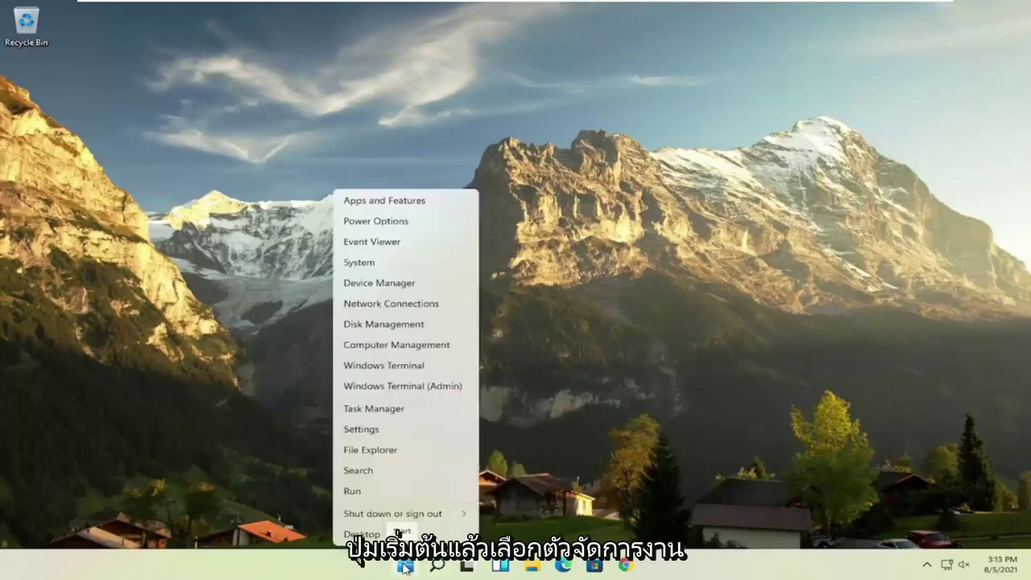
{"action": "left_click", "coordinate": [380, 414]}
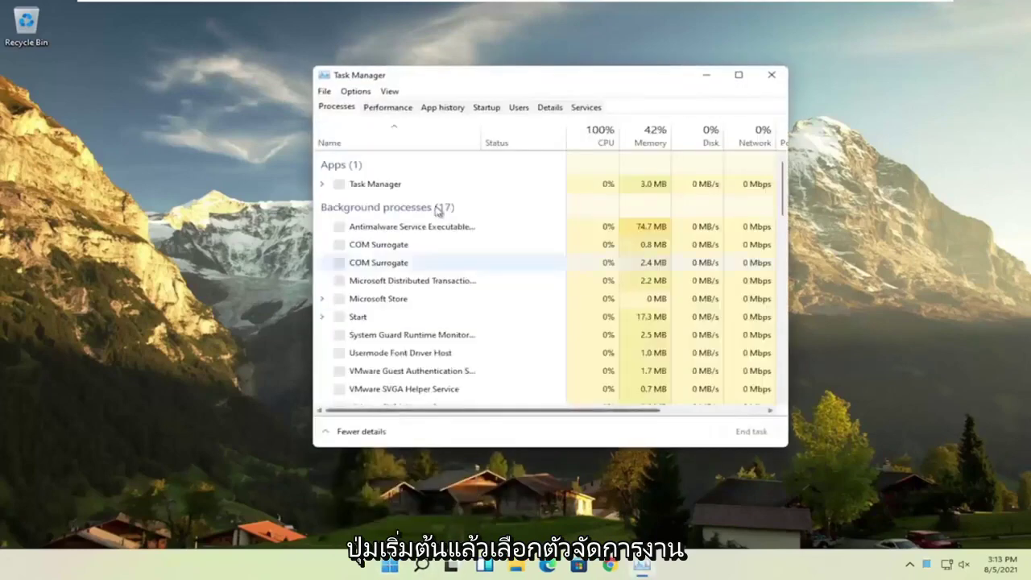
{"action": "left_click", "coordinate": [486, 108]}
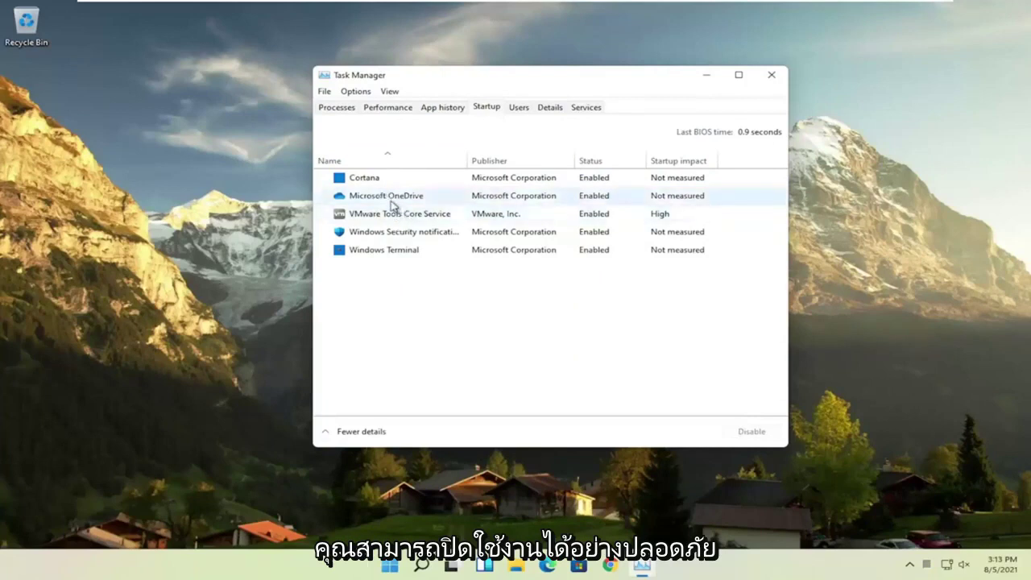
- Disable Microsoft OneDrive as a startup app and close Task Manager
{"action": "left_click", "coordinate": [375, 202]}
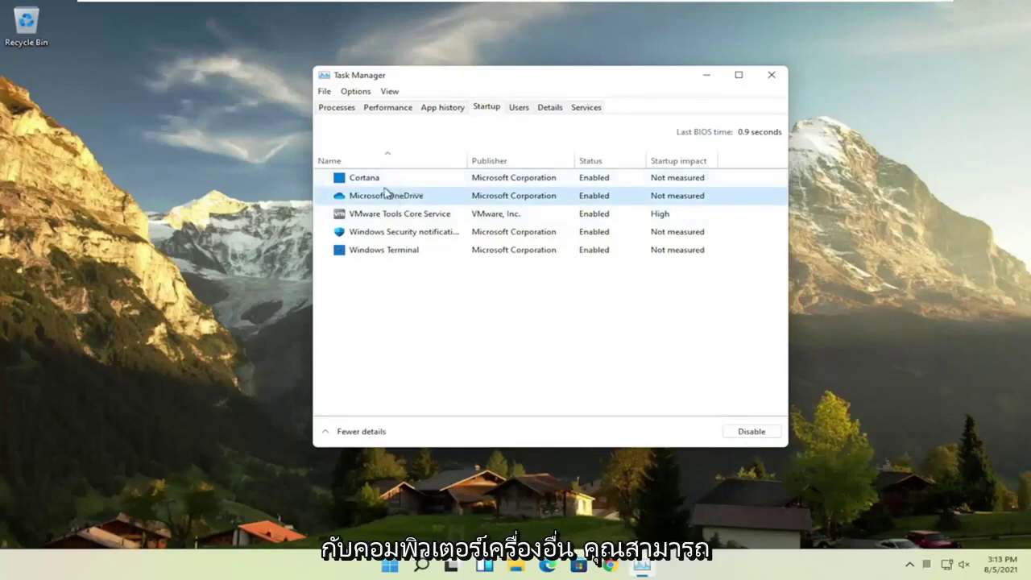
{"action": "left_click", "coordinate": [752, 435]}
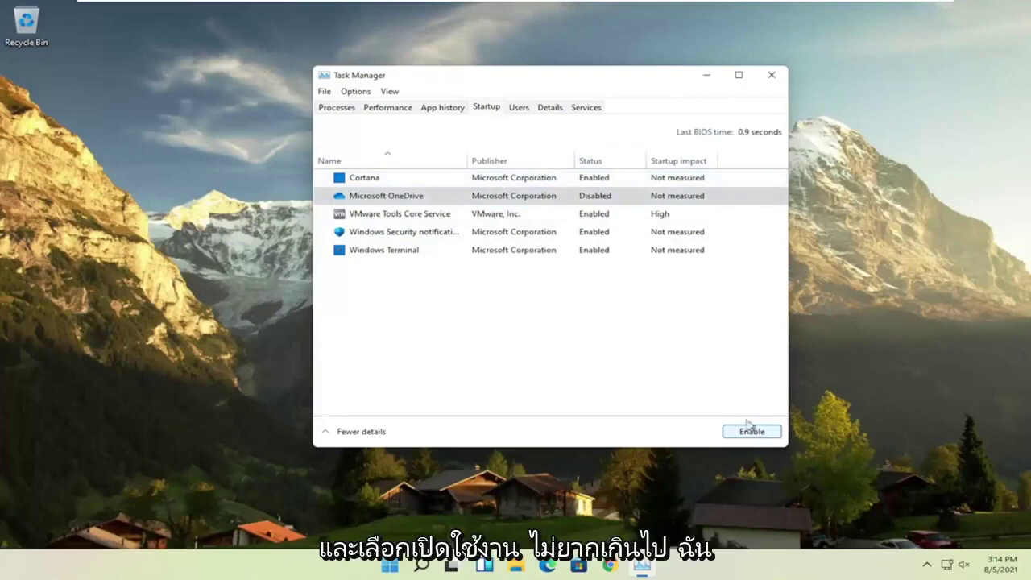
{"action": "left_click", "coordinate": [768, 75]}
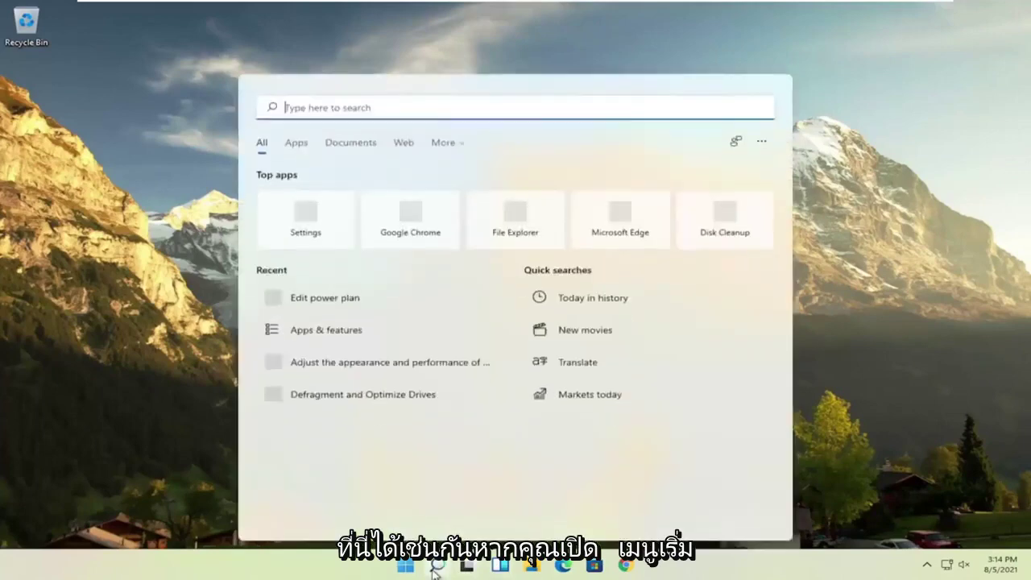
- Open the Apps & features settings and bring up the uninstall options for CCleaner
{"action": "left_click", "coordinate": [436, 565]}
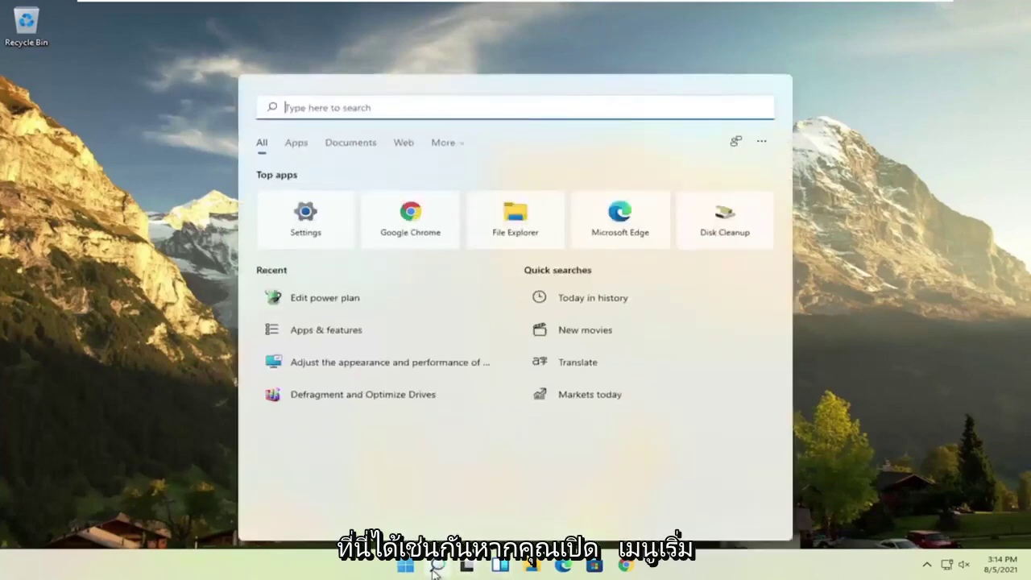
{"action": "type", "text": "apps"}
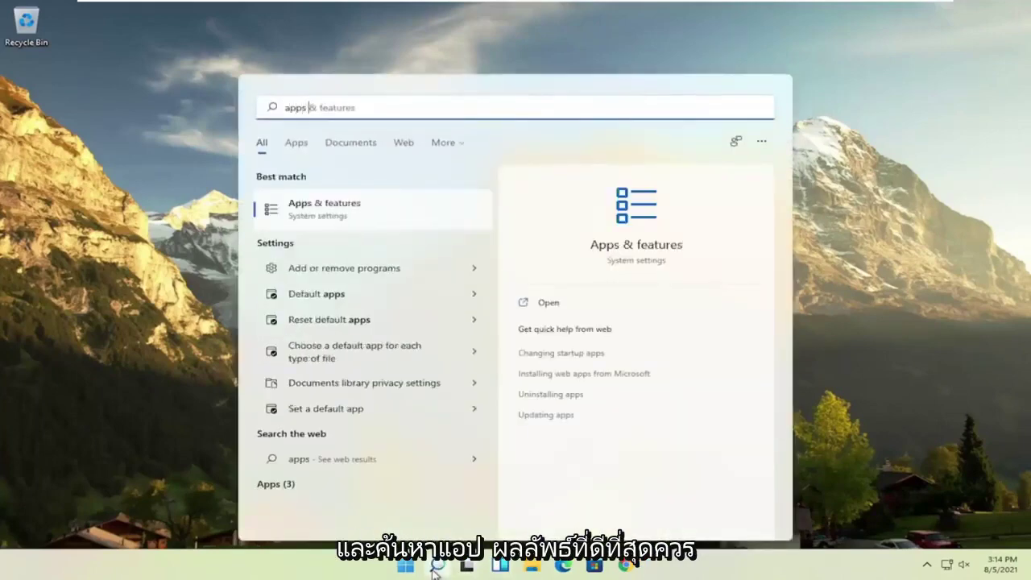
{"action": "left_click", "coordinate": [316, 208]}
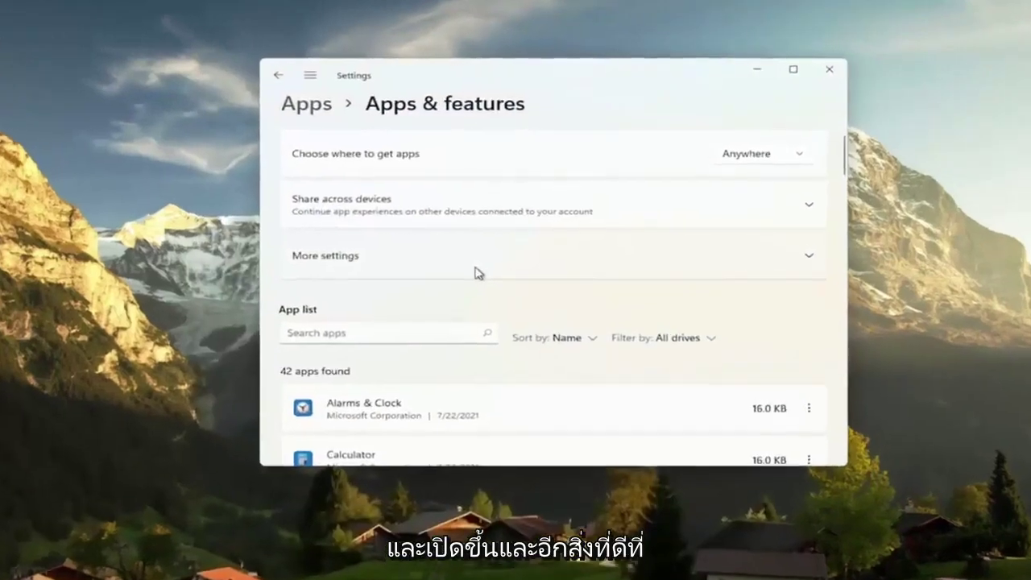
{"action": "scroll", "coordinate": [451, 306], "scroll_direction": "down", "scroll_amount": 3}
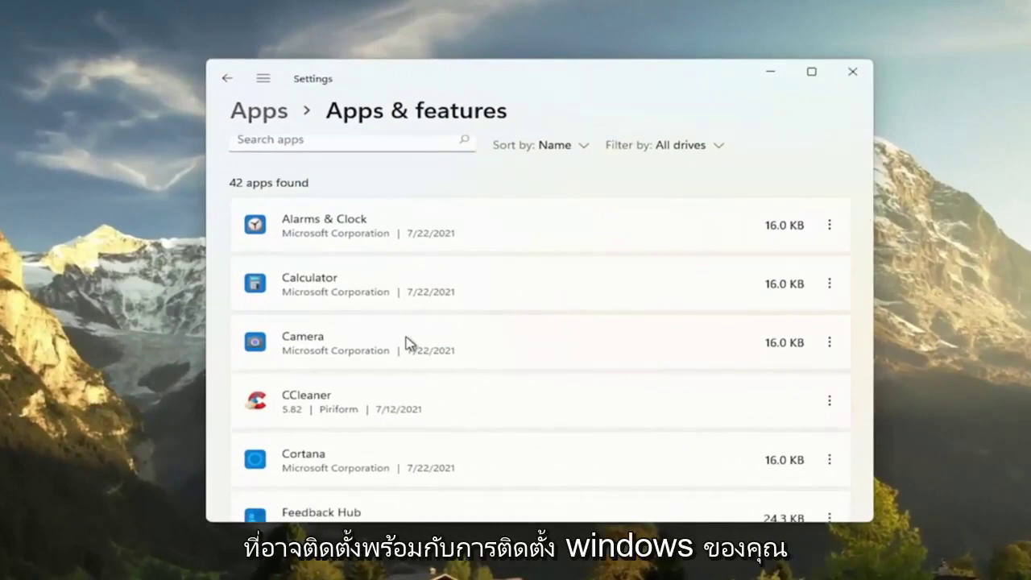
{"action": "scroll", "coordinate": [408, 342], "scroll_direction": "down", "scroll_amount": 1}
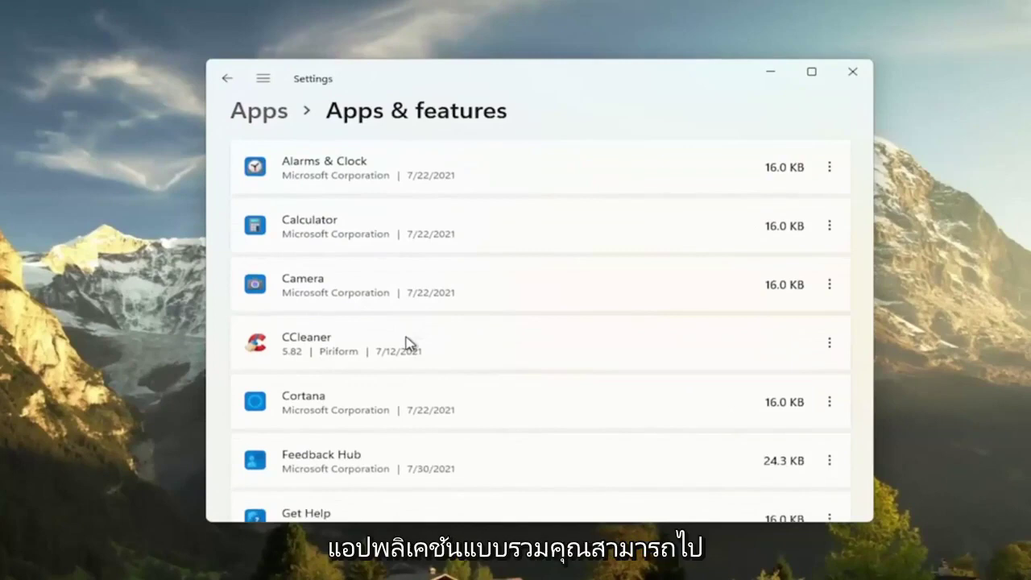
{"action": "left_click", "coordinate": [832, 344]}
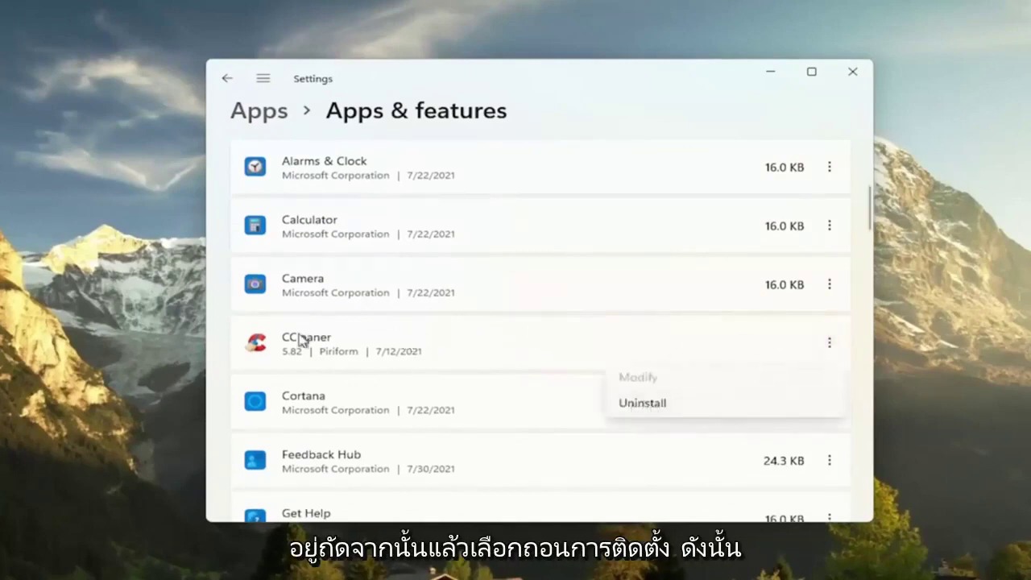
{"action": "left_click", "coordinate": [662, 88]}
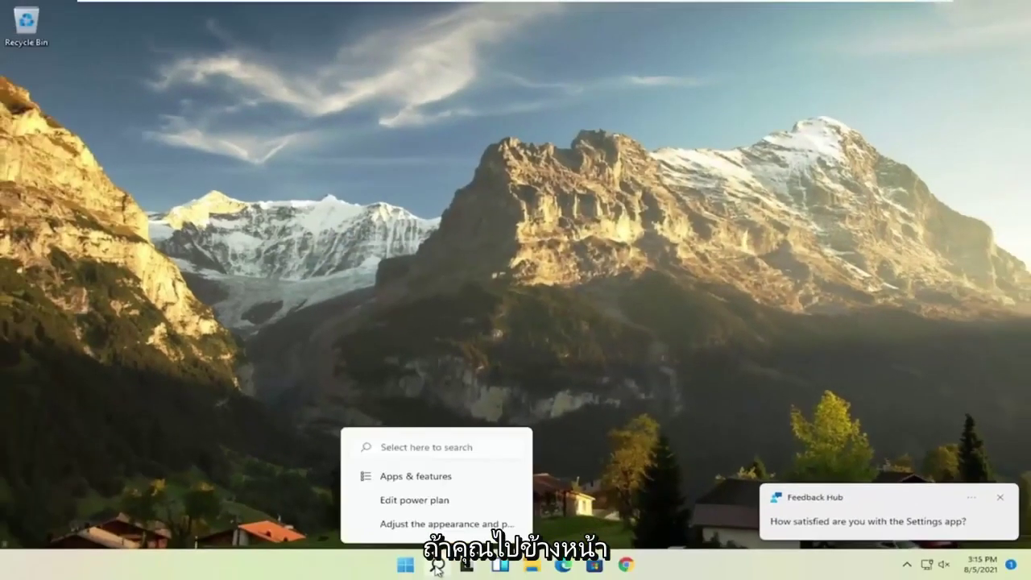
- Open the settings for the appearance and performance of Windows and apply "Adjust for best performance"
{"action": "left_click", "coordinate": [436, 566]}
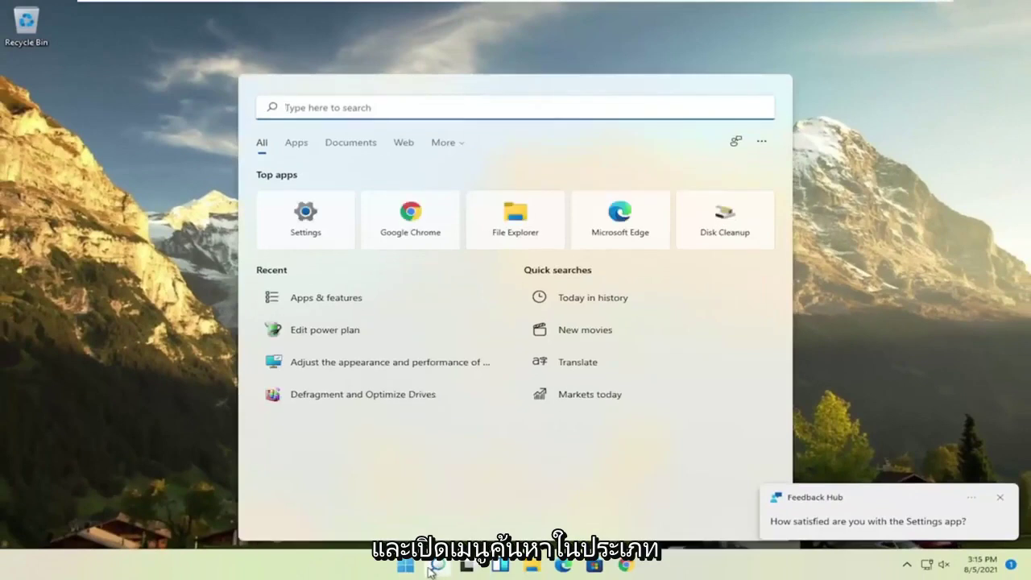
{"action": "type", "text": "adjust"}
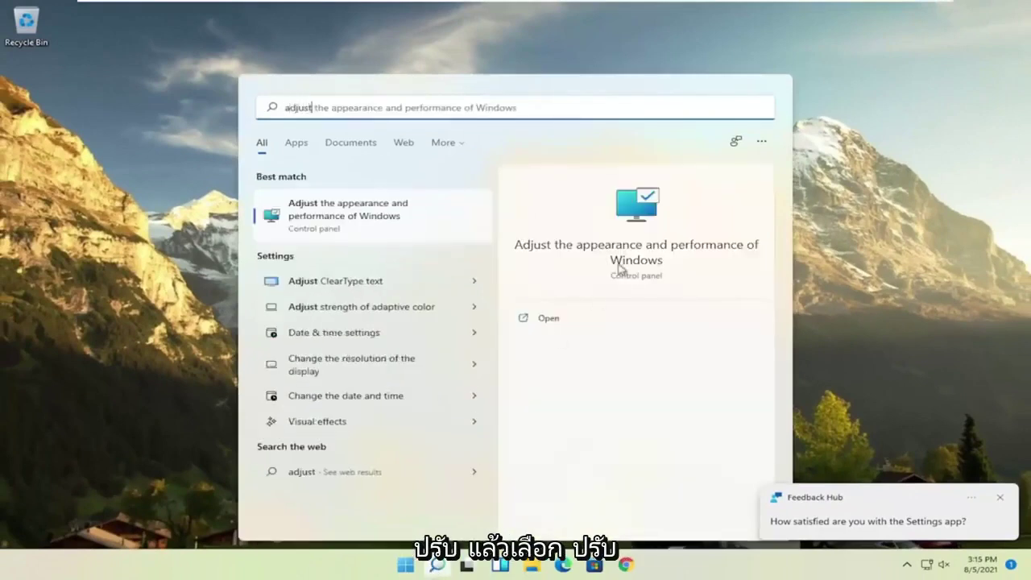
{"action": "left_click", "coordinate": [386, 217]}
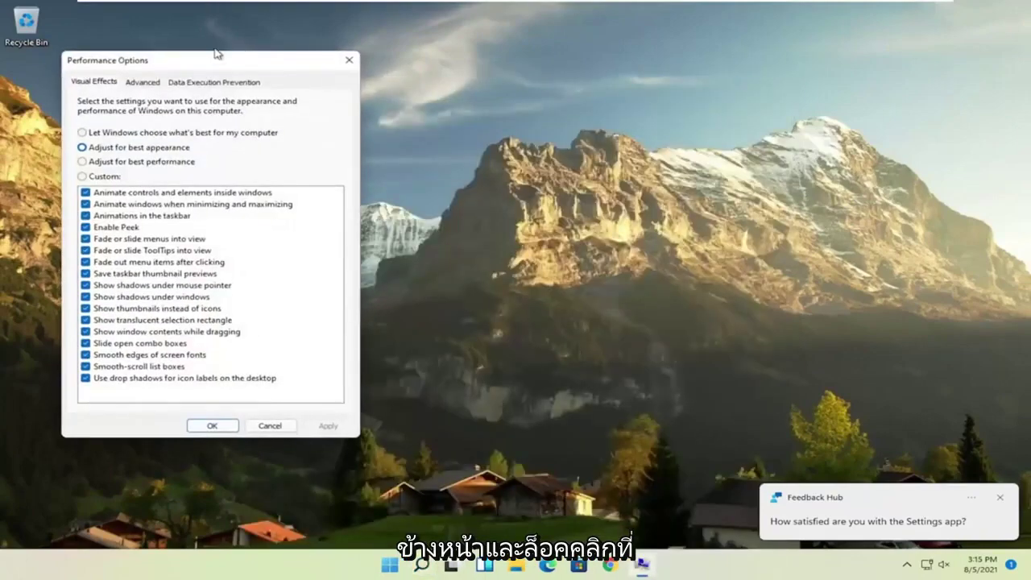
{"action": "left_click_drag", "start_coordinate": [215, 54], "coordinate": [397, 41]}
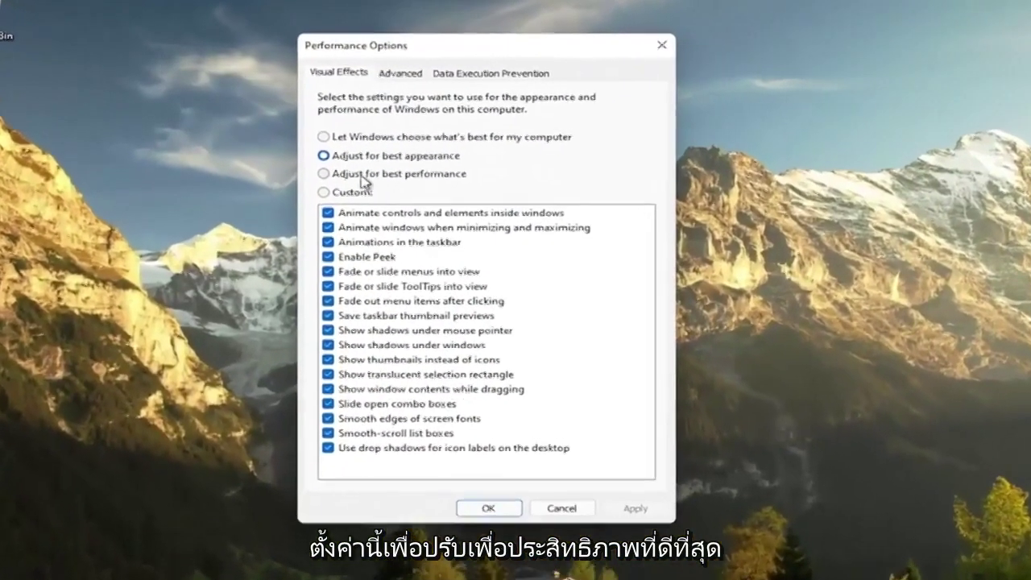
{"action": "left_click", "coordinate": [293, 153]}
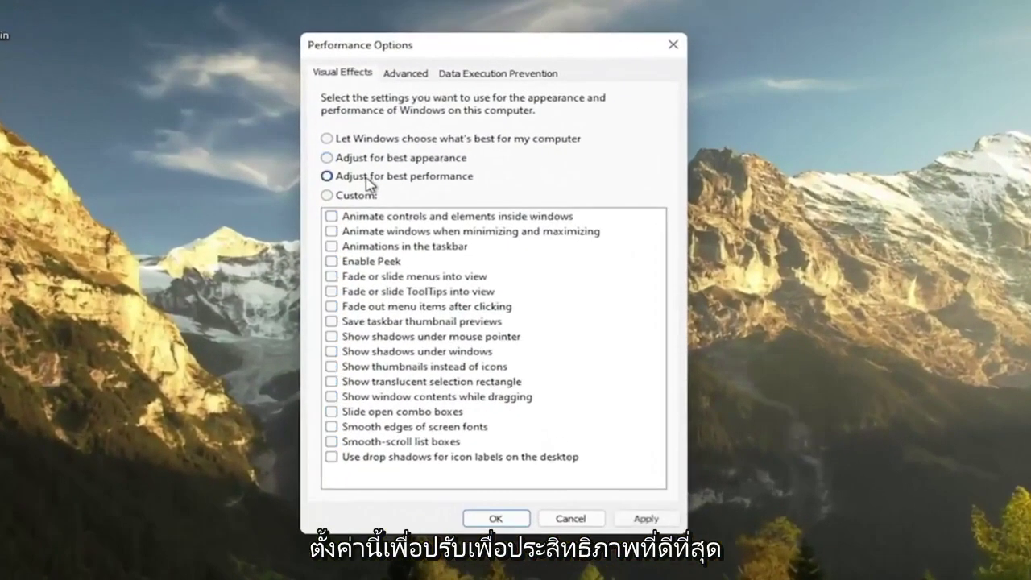
{"action": "left_click", "coordinate": [646, 518]}
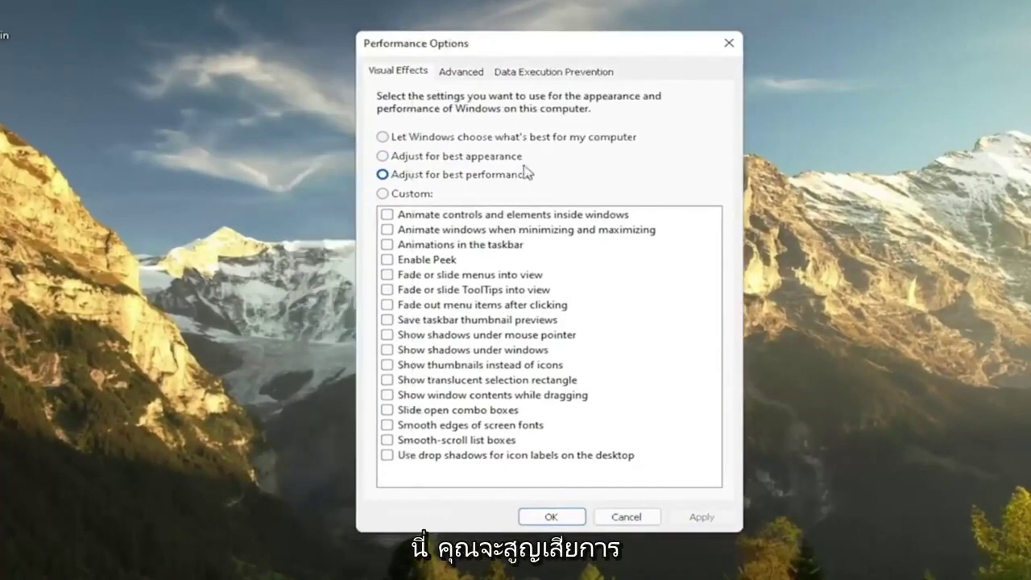
{"action": "left_click_drag", "start_coordinate": [534, 50], "coordinate": [564, 58]}
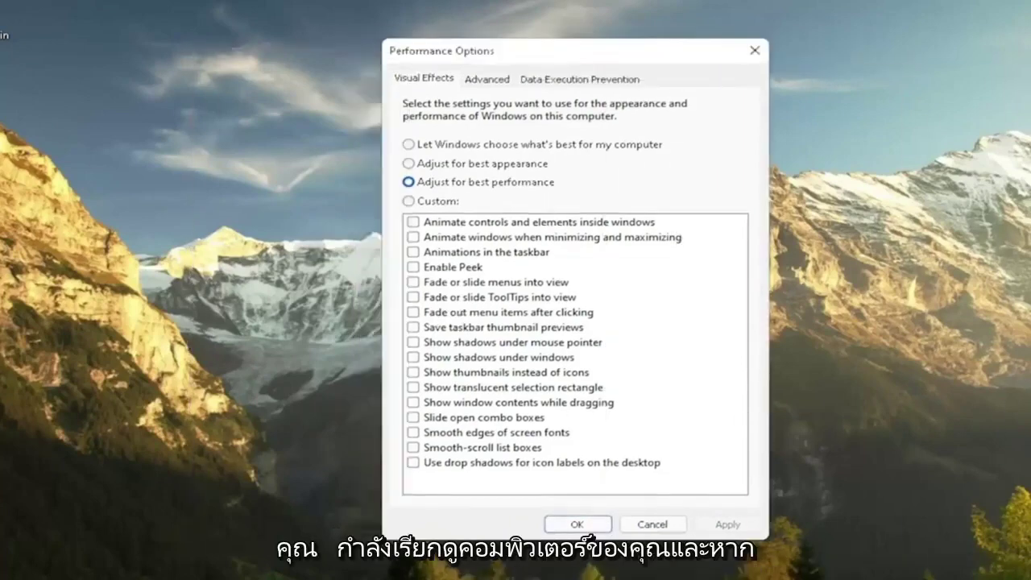
{"action": "key", "text": "super"}
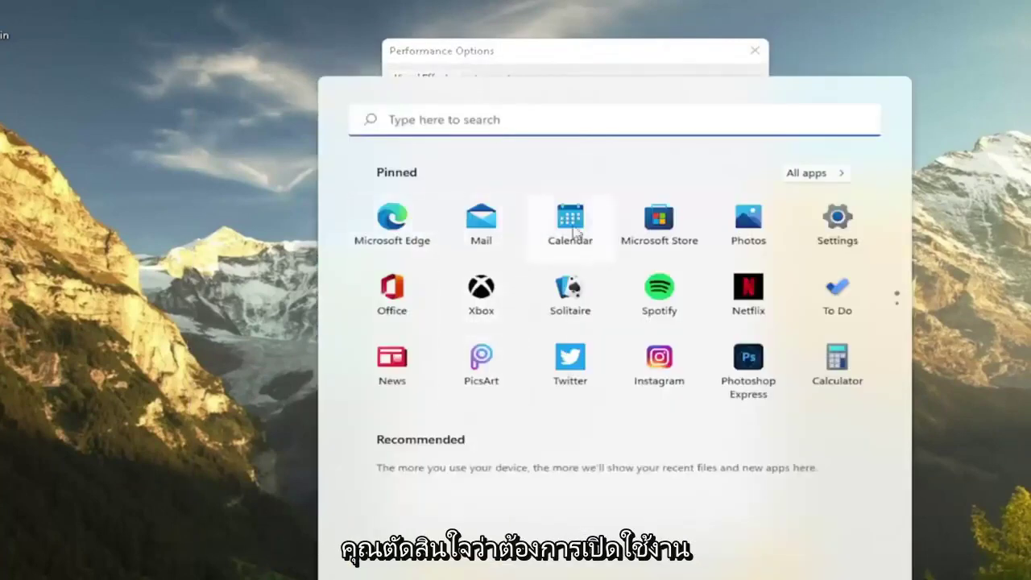
{"action": "left_click", "coordinate": [569, 224]}
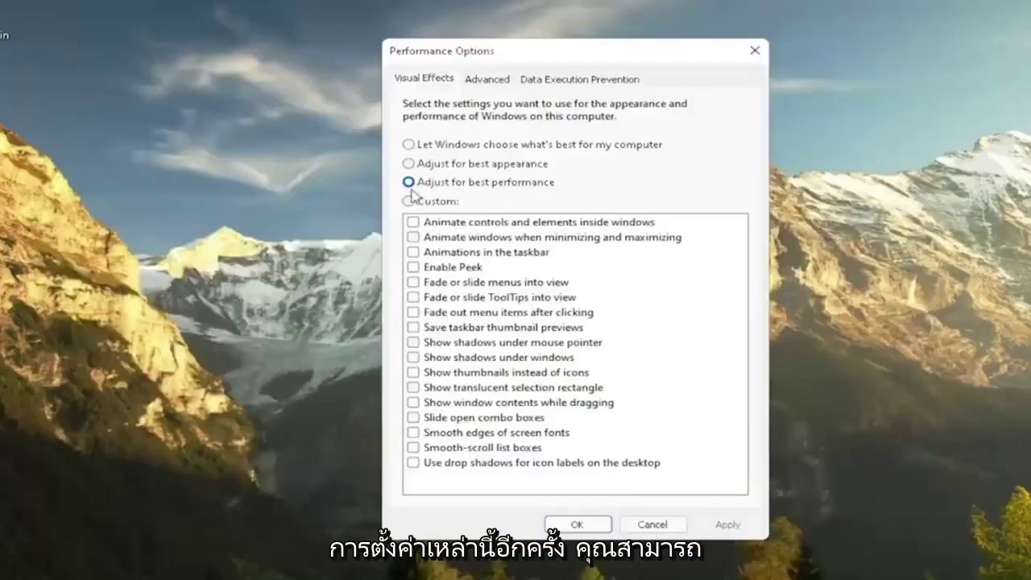
{"action": "left_click", "coordinate": [427, 372]}
{"action": "left_click", "coordinate": [413, 311]}
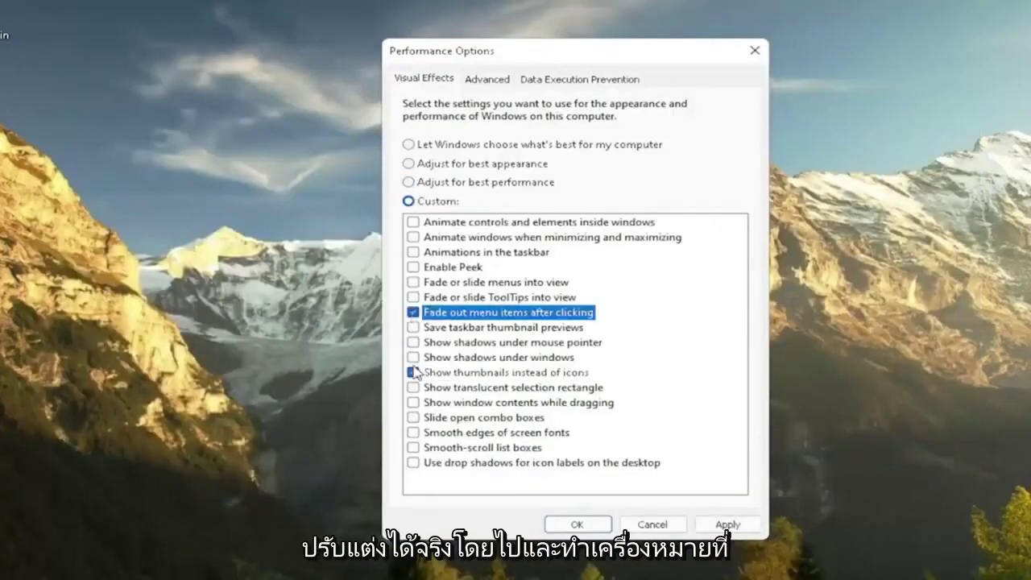
{"action": "left_click", "coordinate": [413, 312]}
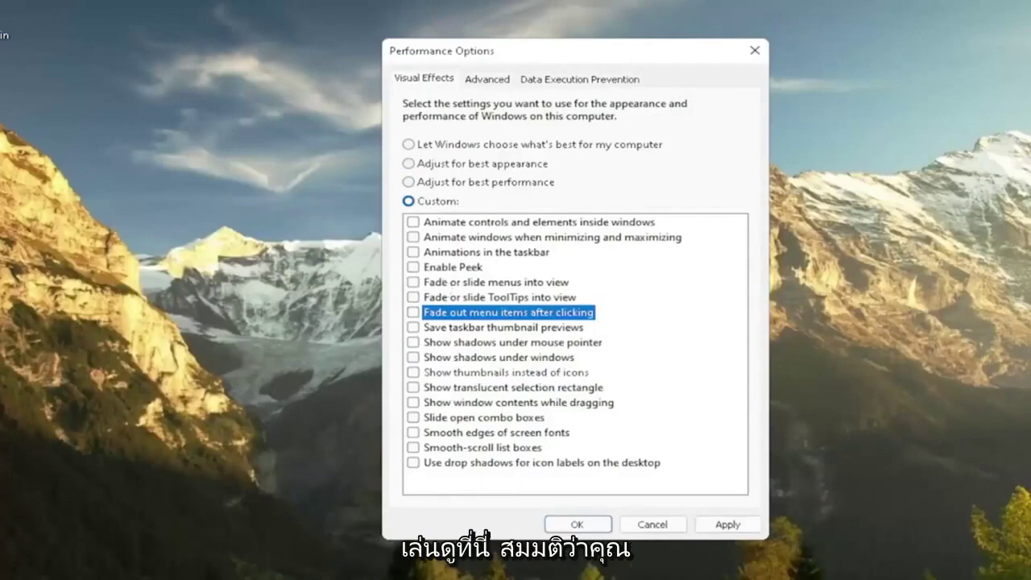
- Enable the visual effect "Show window contents while dragging", apply it and close Performance Options
{"action": "mouse_move", "coordinate": [636, 49]}
{"action": "left_mouse_down"}
{"action": "mouse_move", "coordinate": [757, 75]}
{"action": "mouse_move", "coordinate": [357, 76]}
{"action": "mouse_move", "coordinate": [714, 88]}
{"action": "mouse_move", "coordinate": [639, 50]}
{"action": "left_mouse_up"}
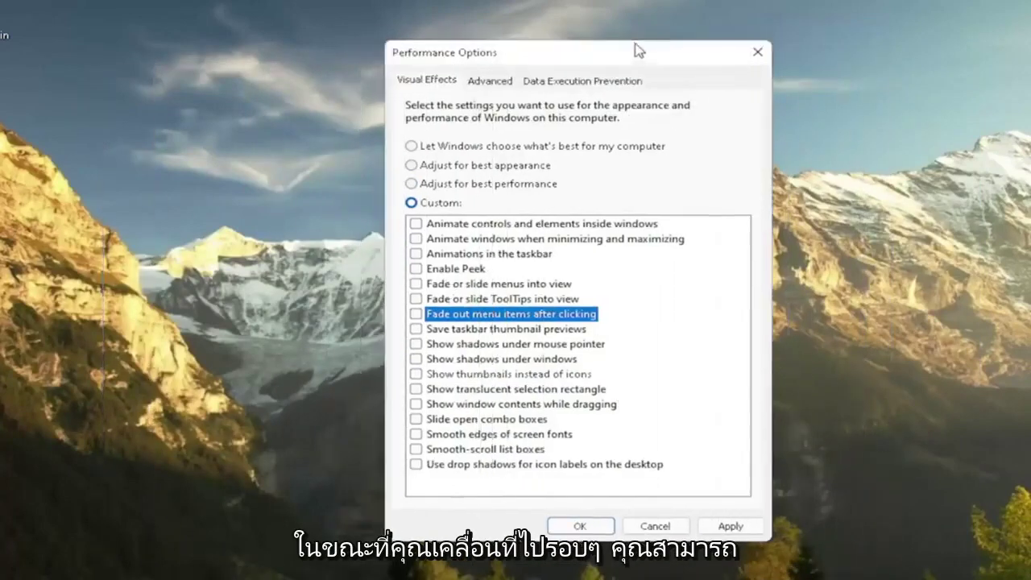
{"action": "left_click", "coordinate": [441, 404]}
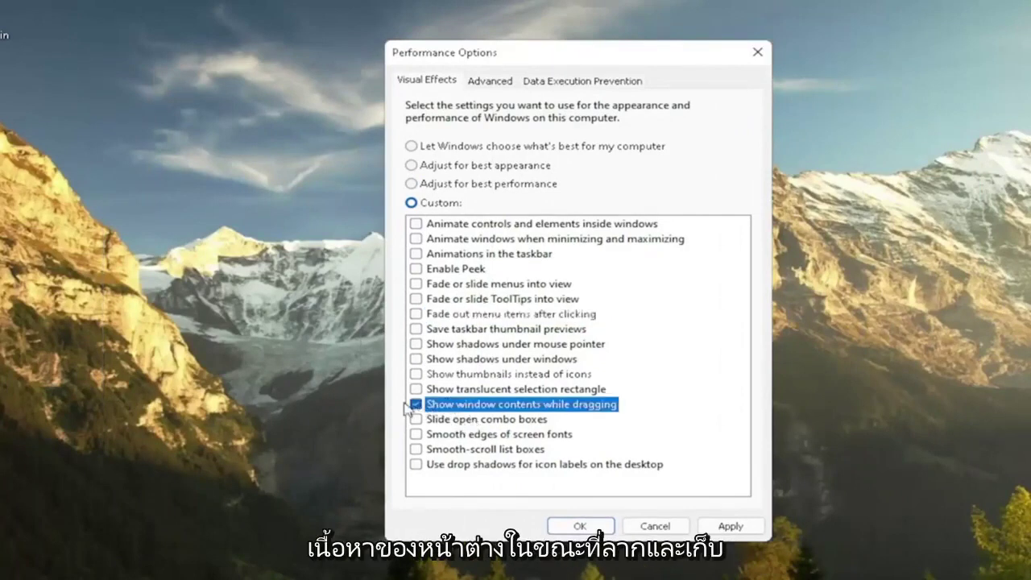
{"action": "left_click", "coordinate": [730, 526]}
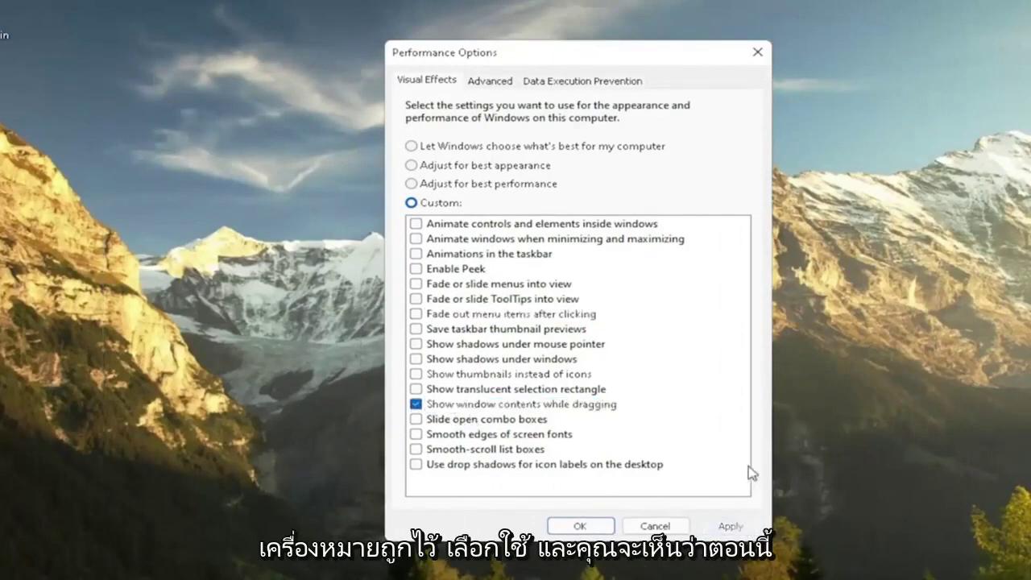
{"action": "mouse_move", "coordinate": [570, 68]}
{"action": "left_mouse_down"}
{"action": "mouse_move", "coordinate": [397, 97]}
{"action": "mouse_move", "coordinate": [681, 46]}
{"action": "mouse_move", "coordinate": [577, 55]}
{"action": "left_mouse_up"}
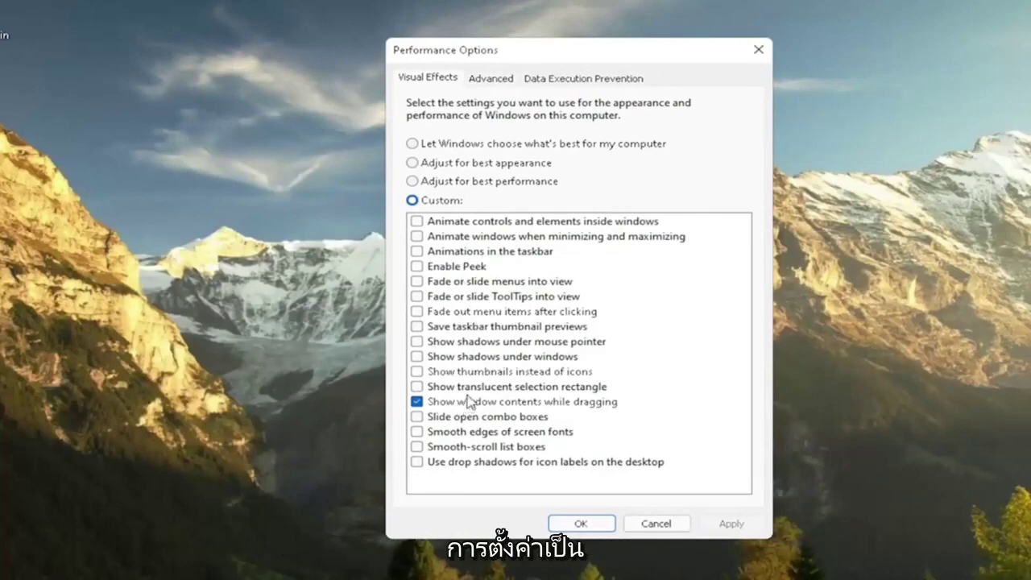
{"action": "left_click", "coordinate": [756, 49]}
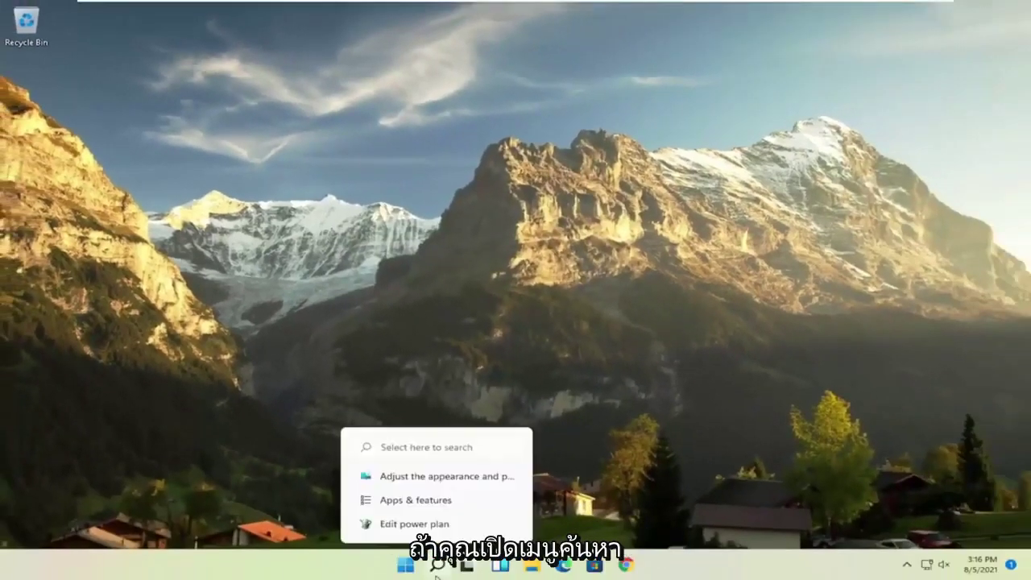
- Open Control Panel with its items shown as large icons and go to Power Options
{"action": "left_click", "coordinate": [436, 563]}
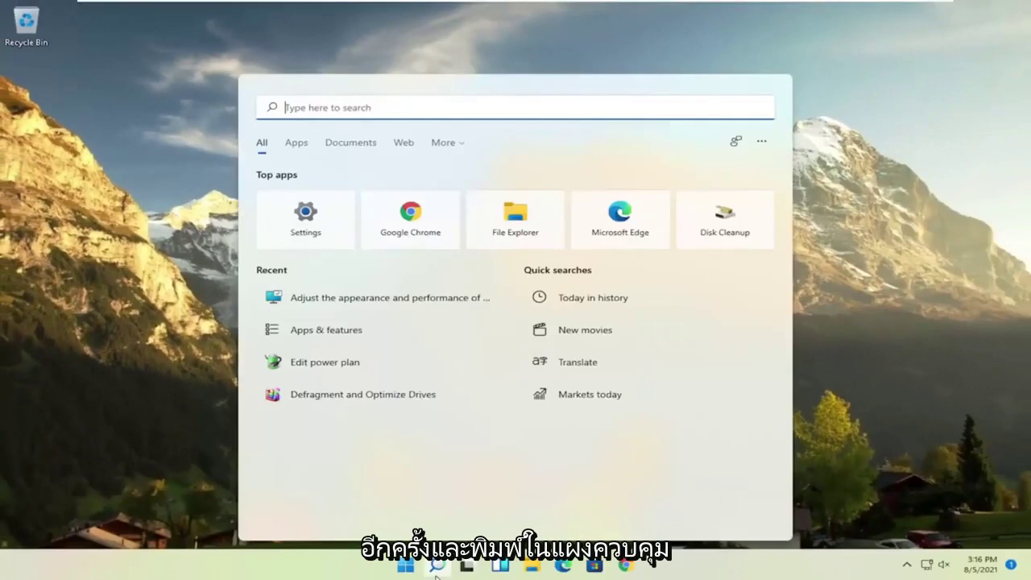
{"action": "type", "text": "control"}
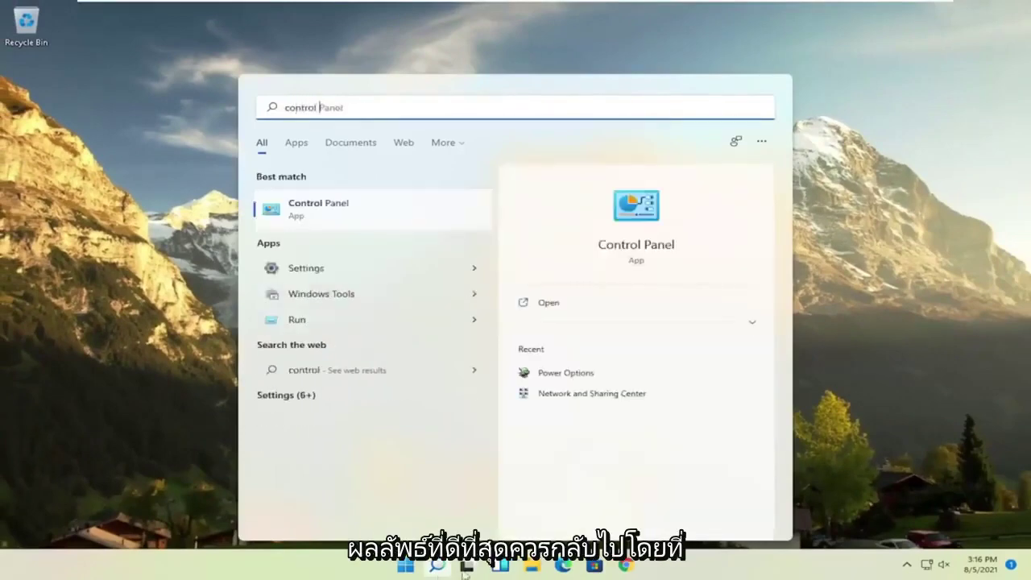
{"action": "left_click", "coordinate": [330, 216]}
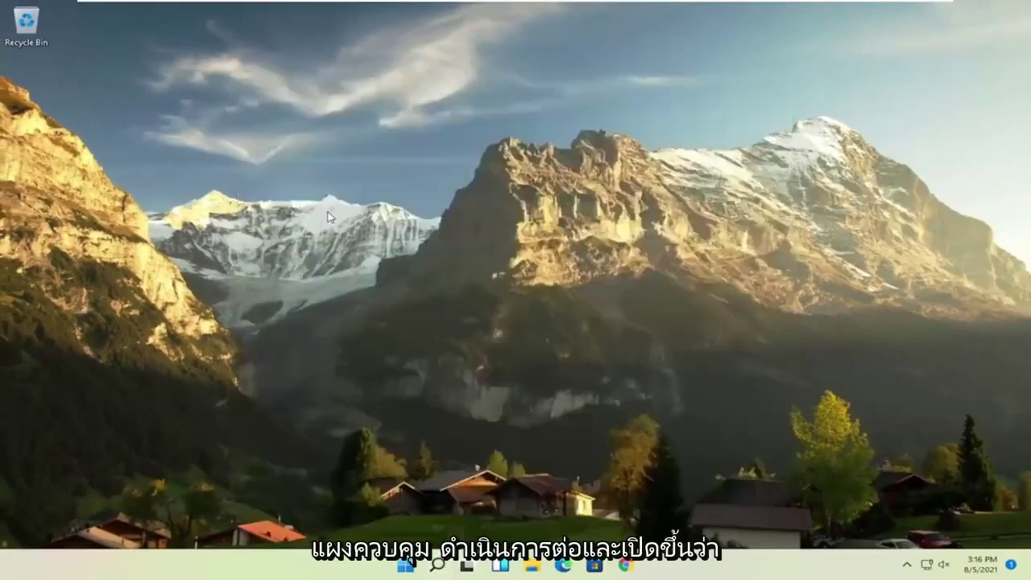
{"action": "left_click", "coordinate": [835, 162]}
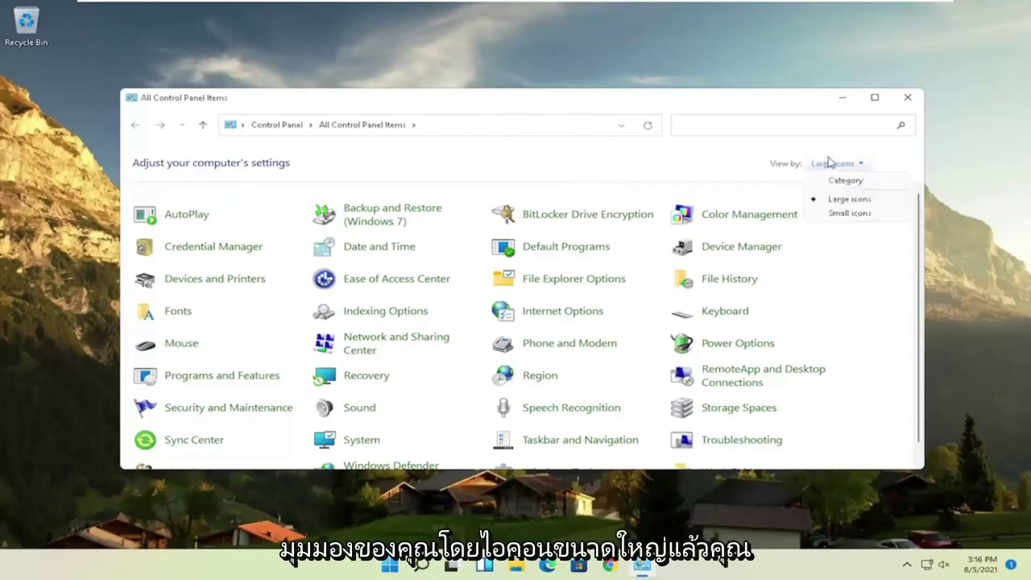
{"action": "left_click", "coordinate": [844, 201]}
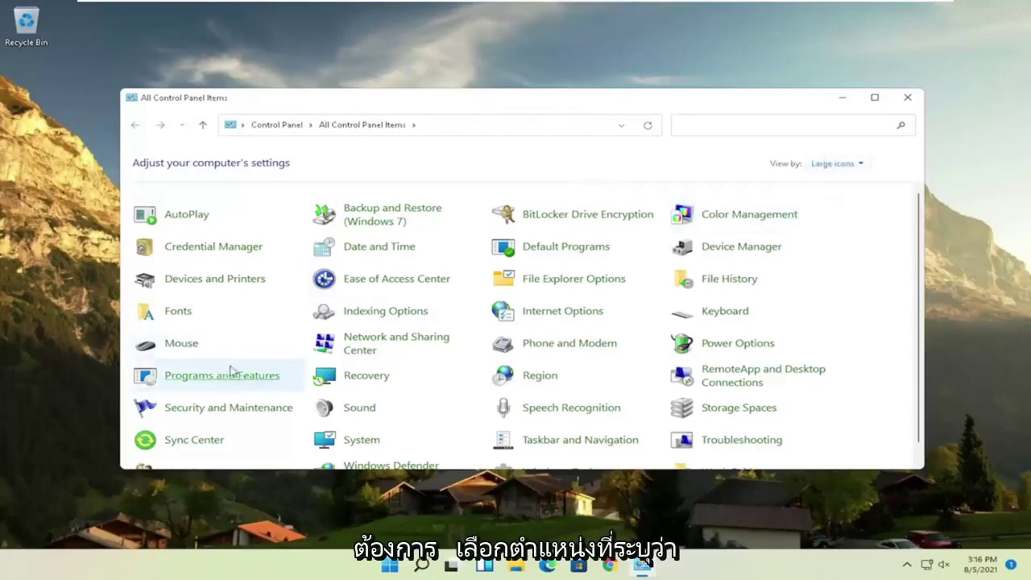
{"action": "left_click", "coordinate": [736, 345]}
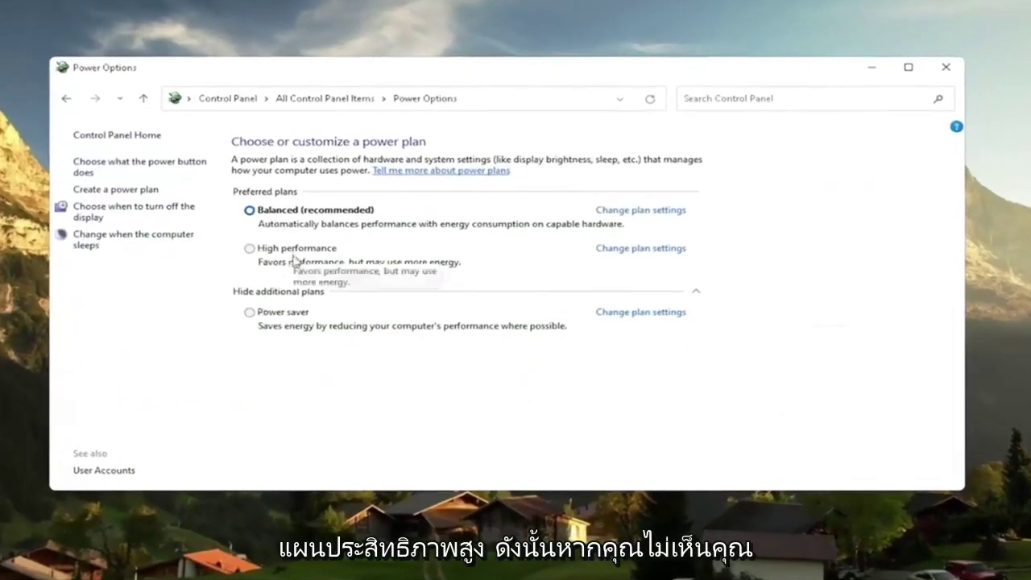
- Switch the power plan to High performance and close Power Options
{"action": "left_click", "coordinate": [284, 292]}
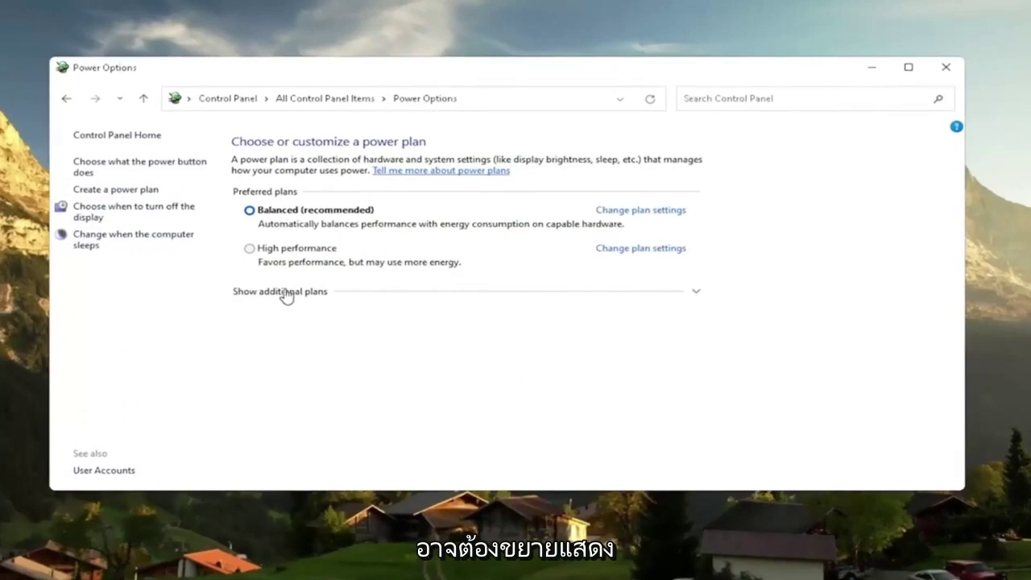
{"action": "left_click", "coordinate": [285, 293]}
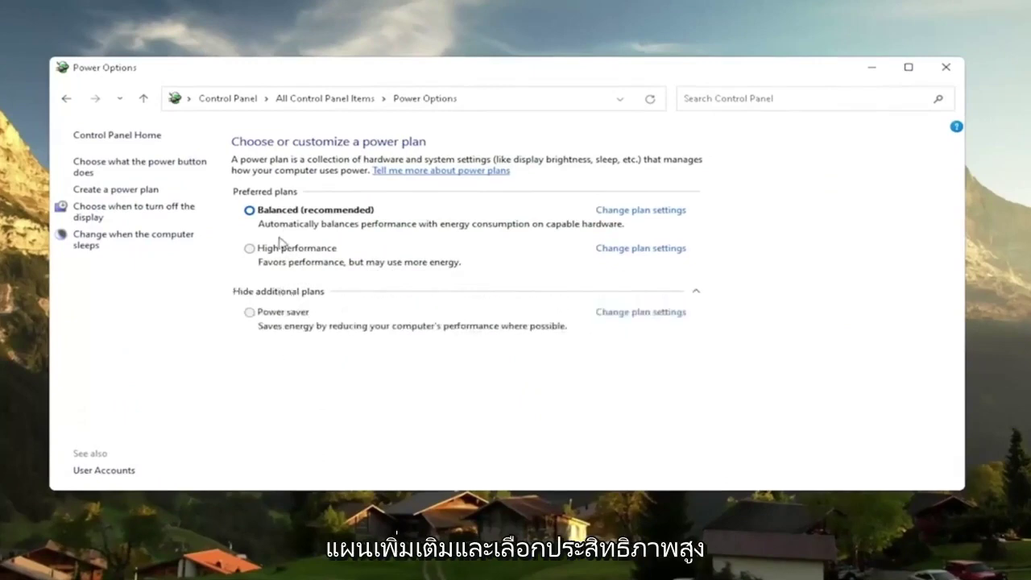
{"action": "left_click", "coordinate": [251, 250]}
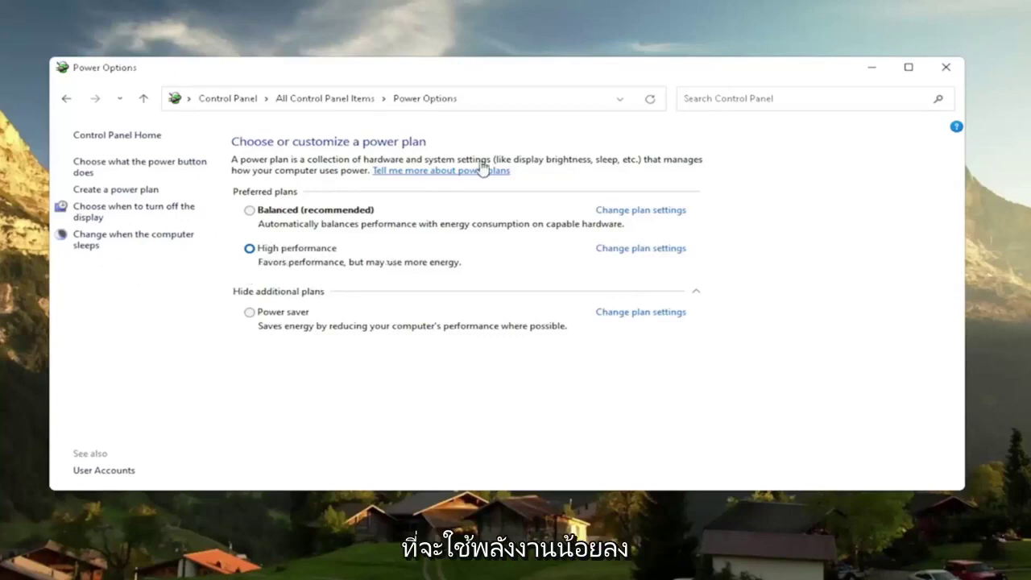
{"action": "left_click", "coordinate": [943, 68]}
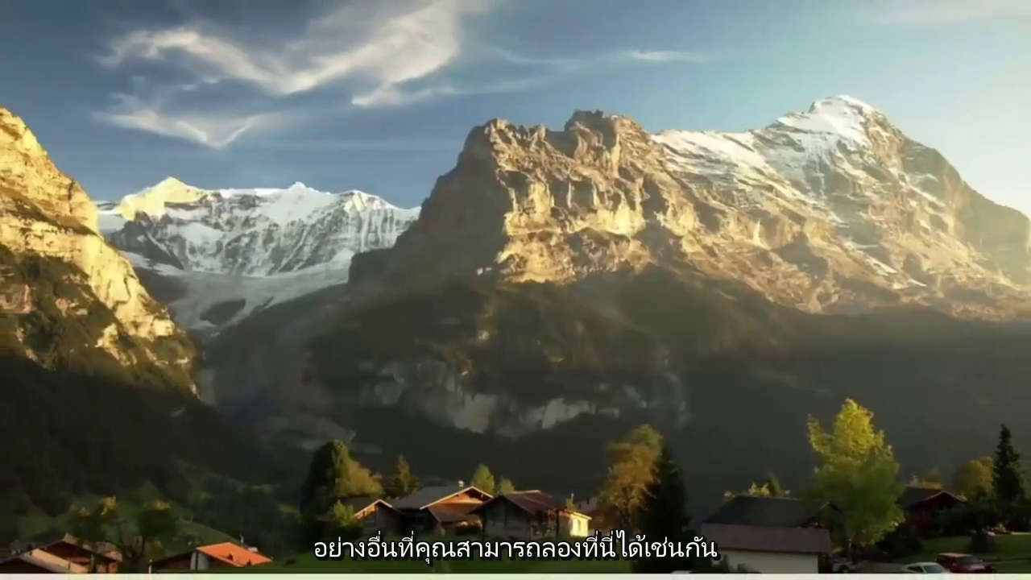
- Run Disk Cleanup on drive C: with system files included and permanently delete the preselected files
{"action": "left_click", "coordinate": [394, 573]}
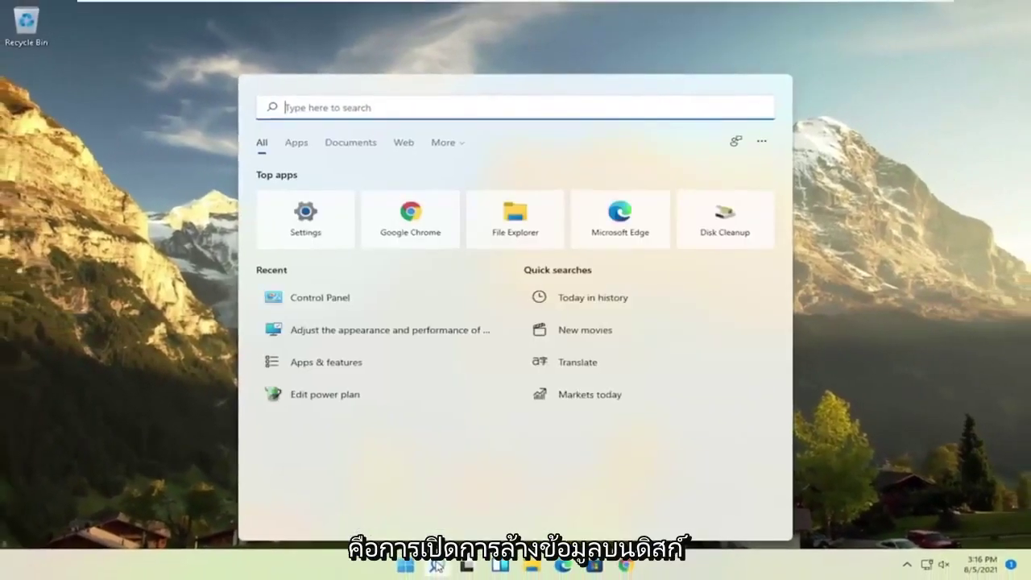
{"action": "type", "text": "disk clean"}
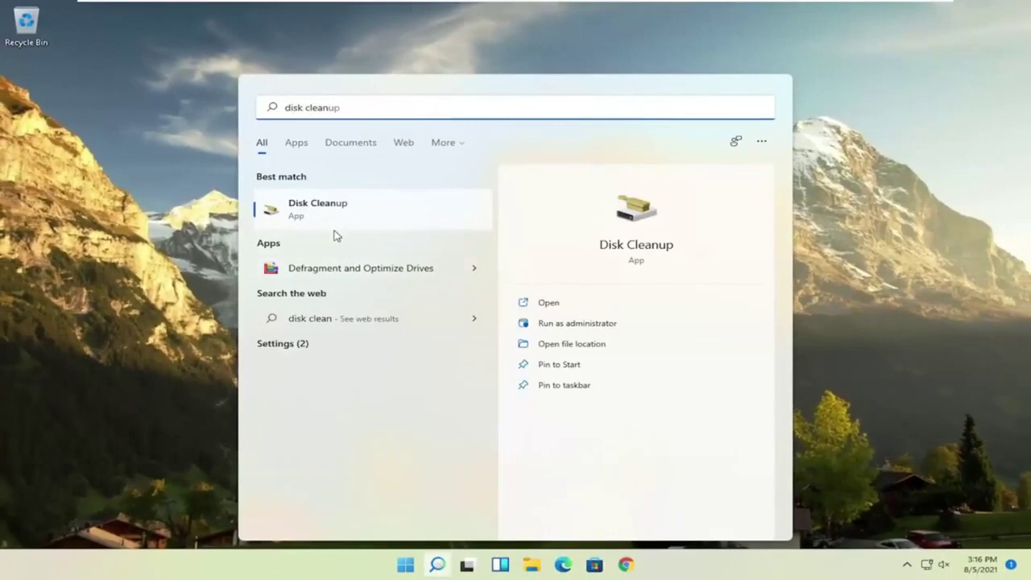
{"action": "left_click", "coordinate": [316, 206]}
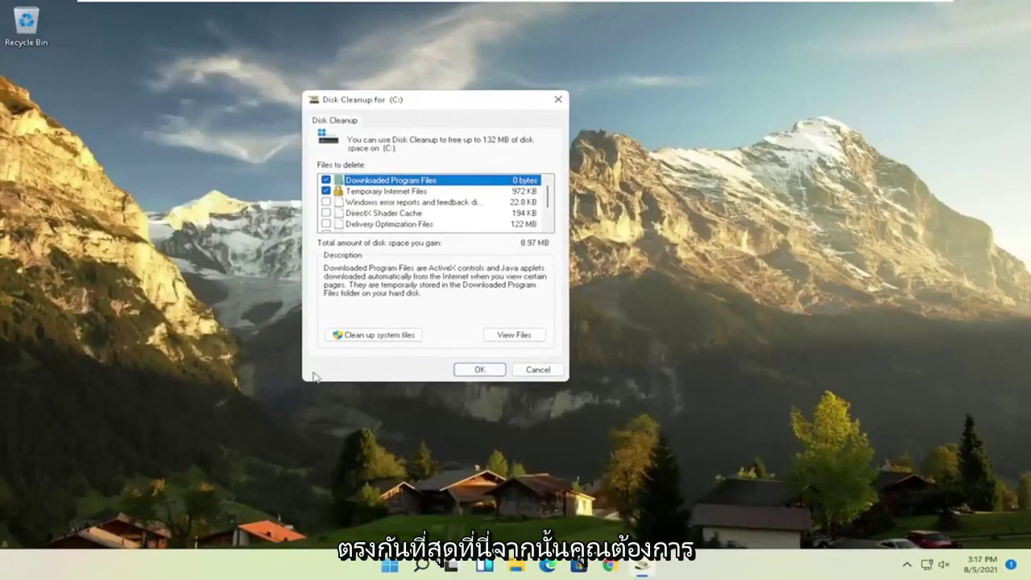
{"action": "left_click", "coordinate": [367, 334]}
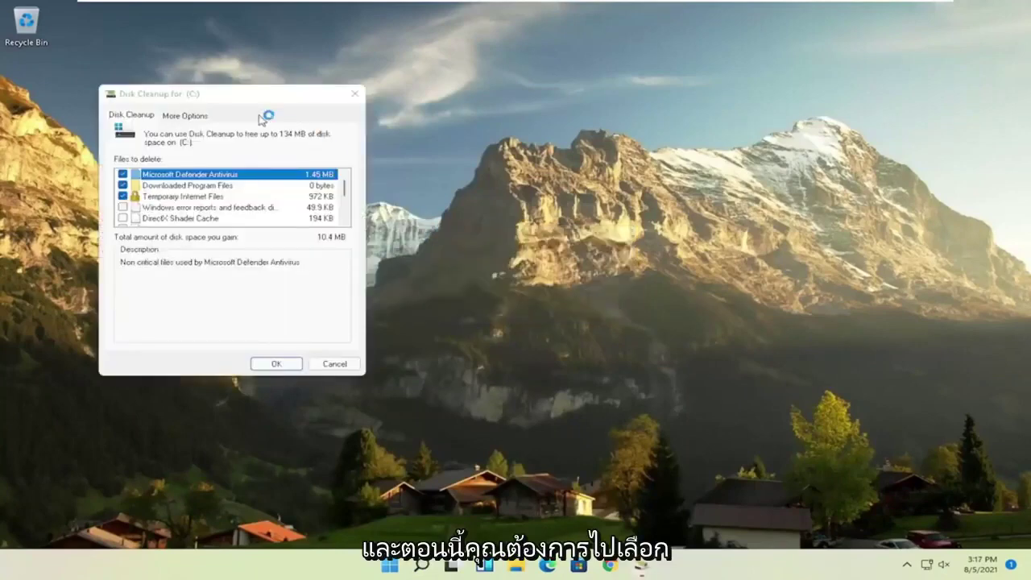
{"action": "left_click_drag", "start_coordinate": [265, 95], "coordinate": [479, 108]}
{"action": "left_click", "coordinate": [496, 375]}
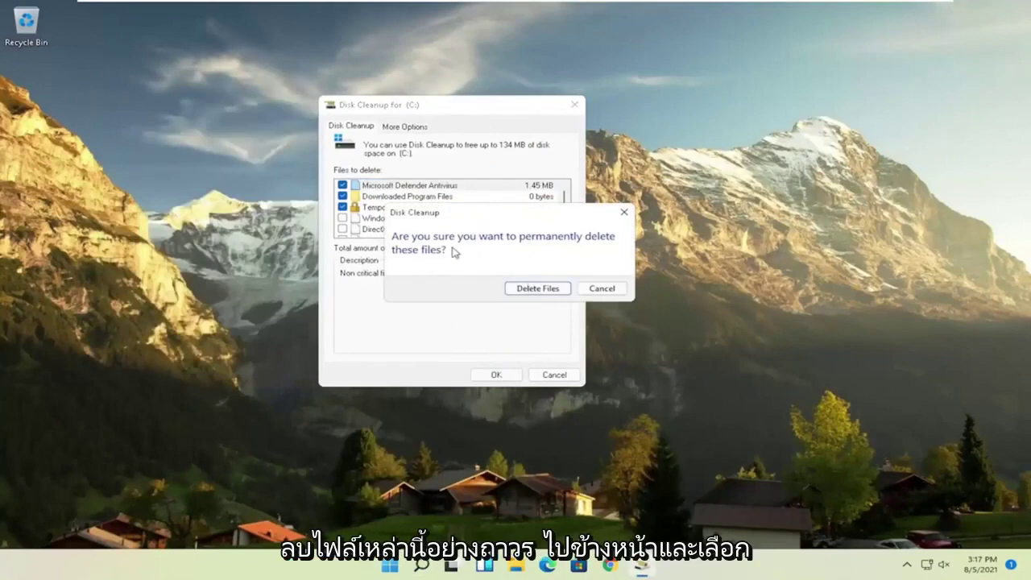
{"action": "left_click", "coordinate": [538, 288]}
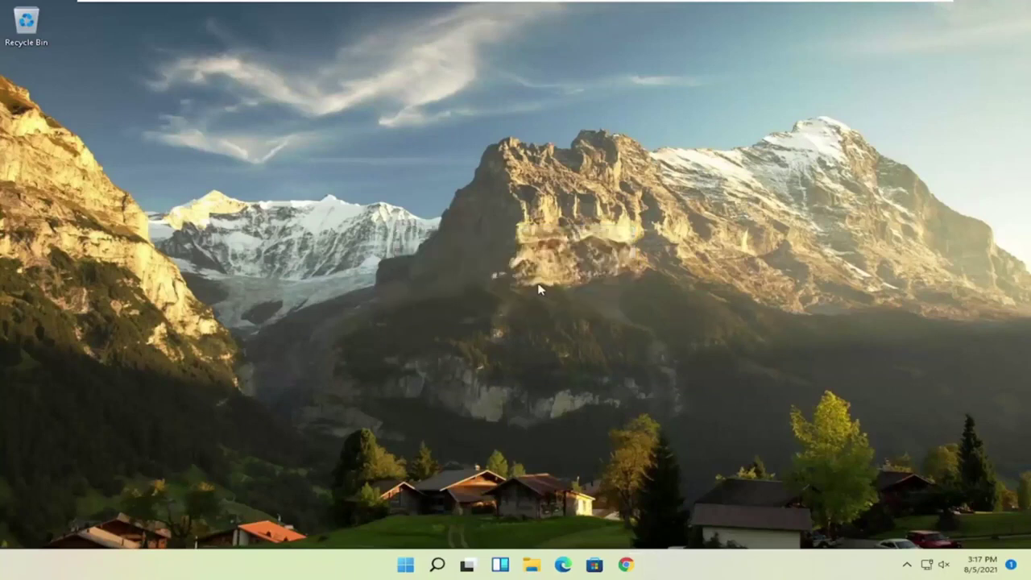
- Search for "defrag" and open Defragment and Optimize Drives
{"action": "left_click", "coordinate": [437, 564]}
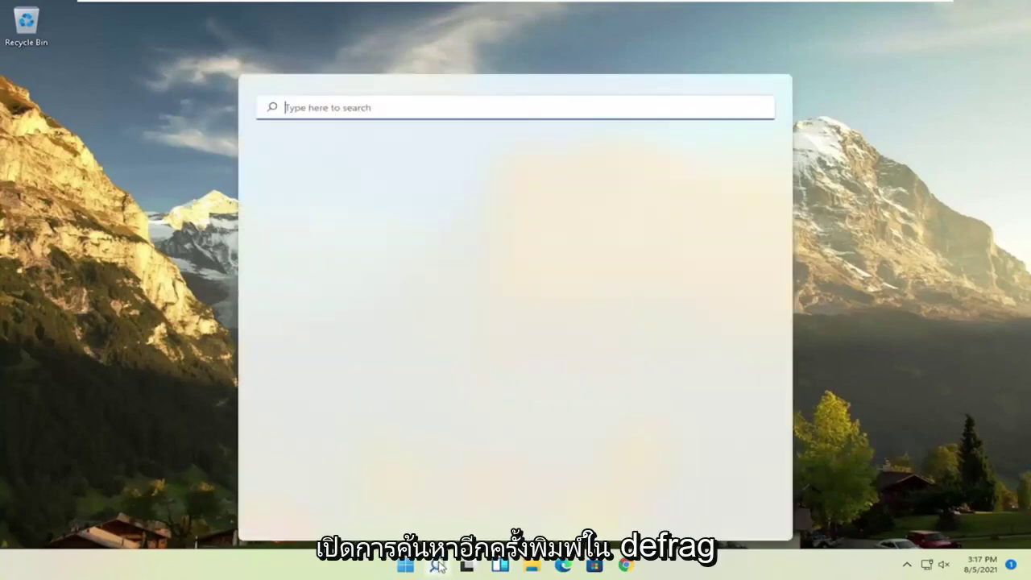
{"action": "type", "text": "disk"}
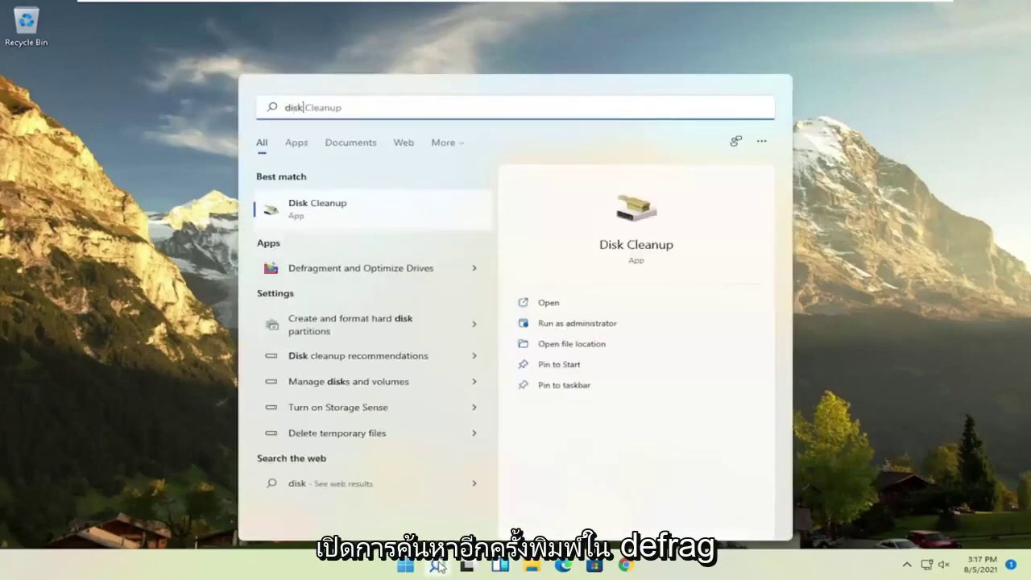
{"action": "key", "text": "BackSpace"}
{"action": "key", "text": "BackSpace"}
{"action": "key", "text": "BackSpace"}
{"action": "key", "text": "BackSpace"}
{"action": "type", "text": "defrag"}
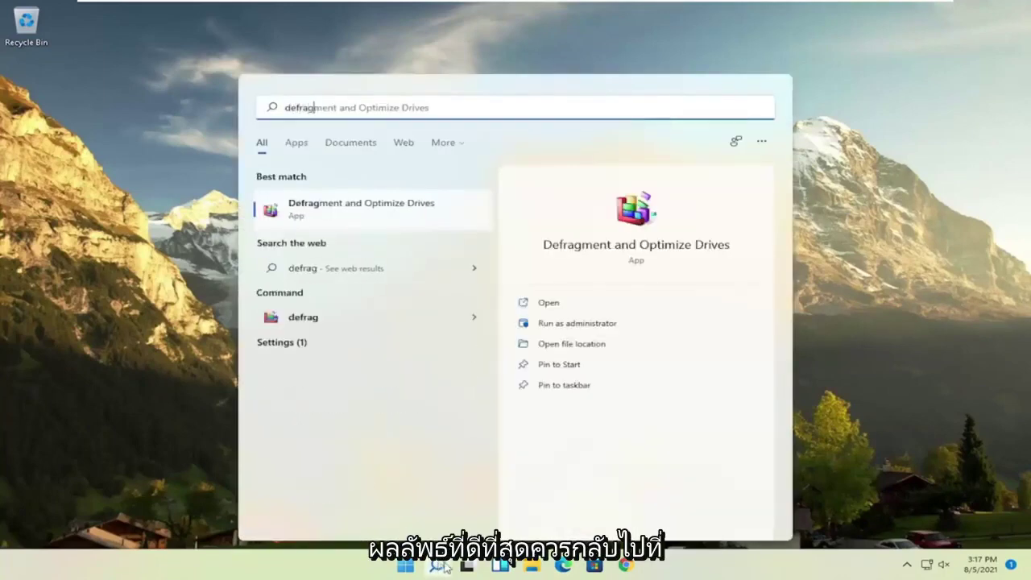
{"action": "left_click", "coordinate": [373, 214]}
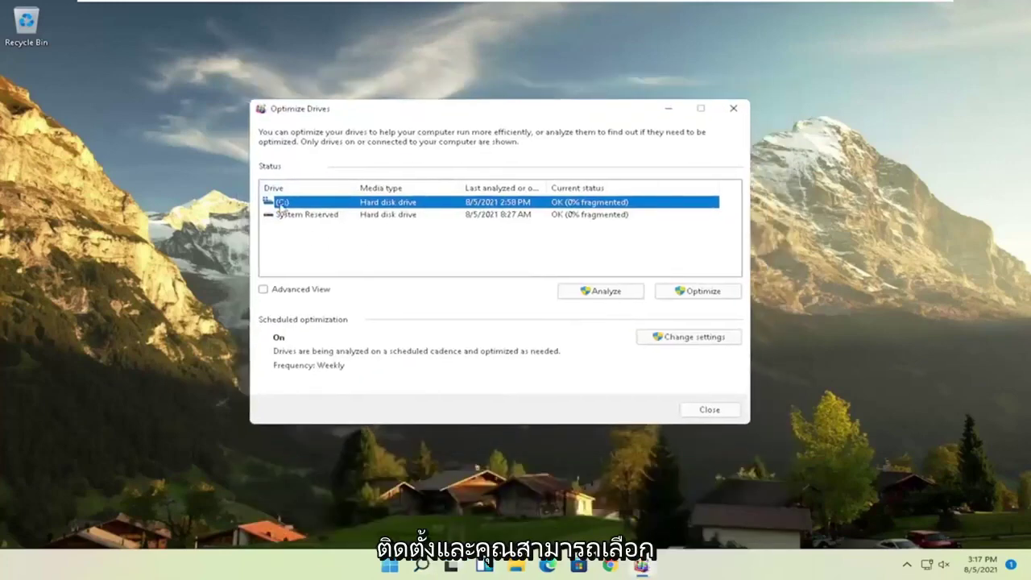
- Optimize the C: drive and close Optimize Drives
{"action": "left_click", "coordinate": [291, 215]}
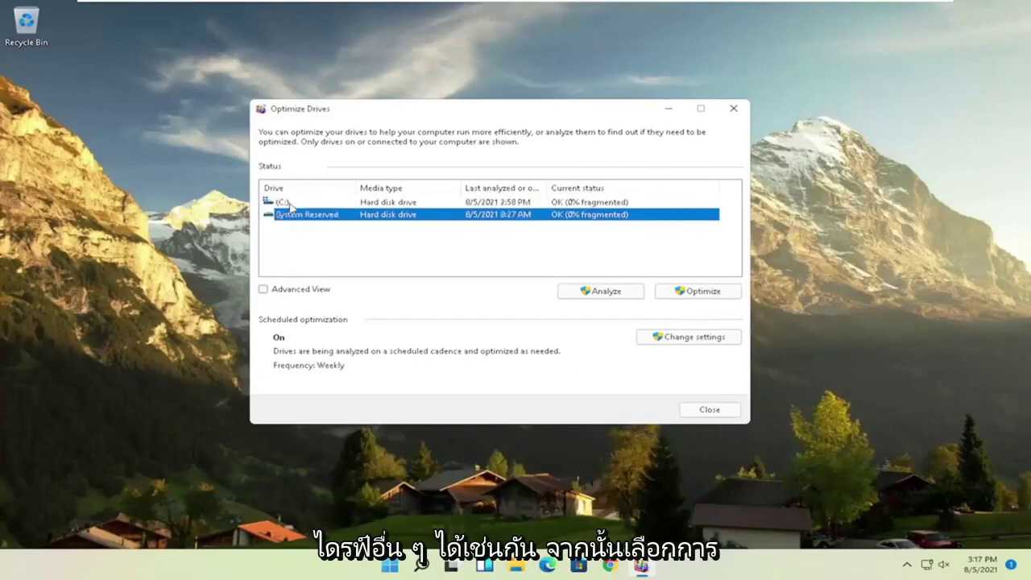
{"action": "left_click", "coordinate": [292, 203]}
{"action": "left_click", "coordinate": [690, 291]}
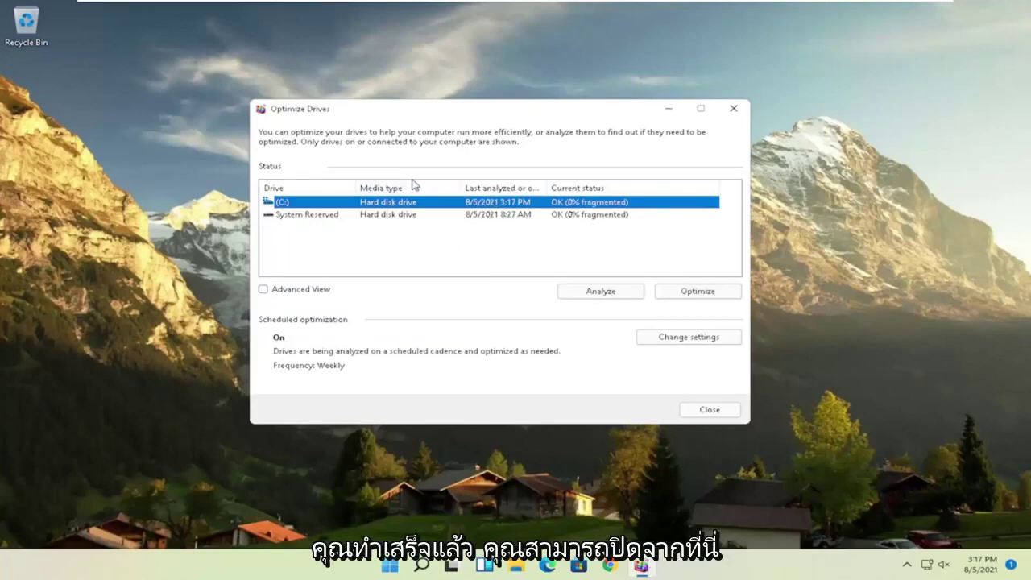
{"action": "left_click", "coordinate": [730, 112]}
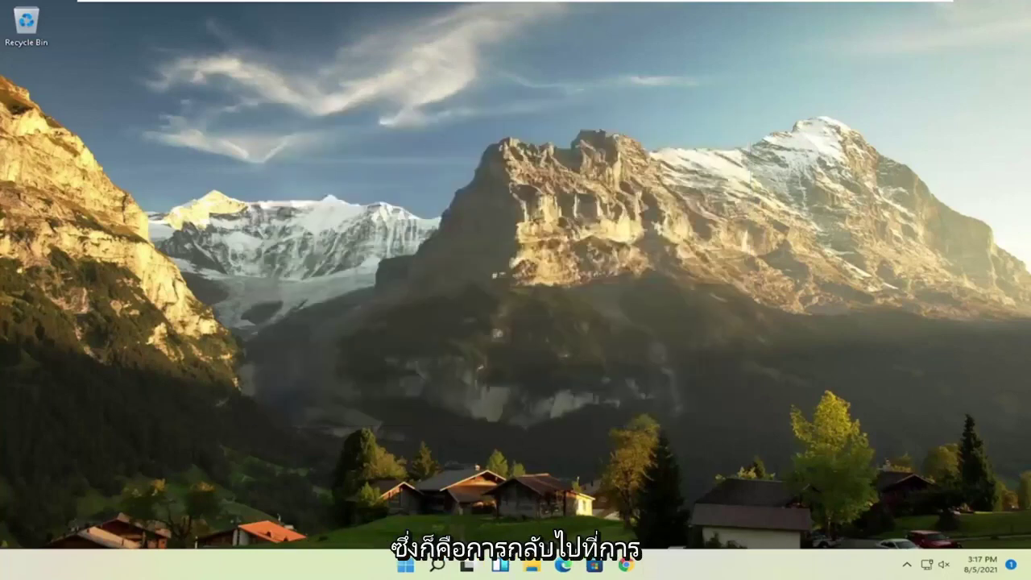
- Search for "cmd" and open Command Prompt as administrator, allowing it to make changes to the device
{"action": "left_click", "coordinate": [437, 564]}
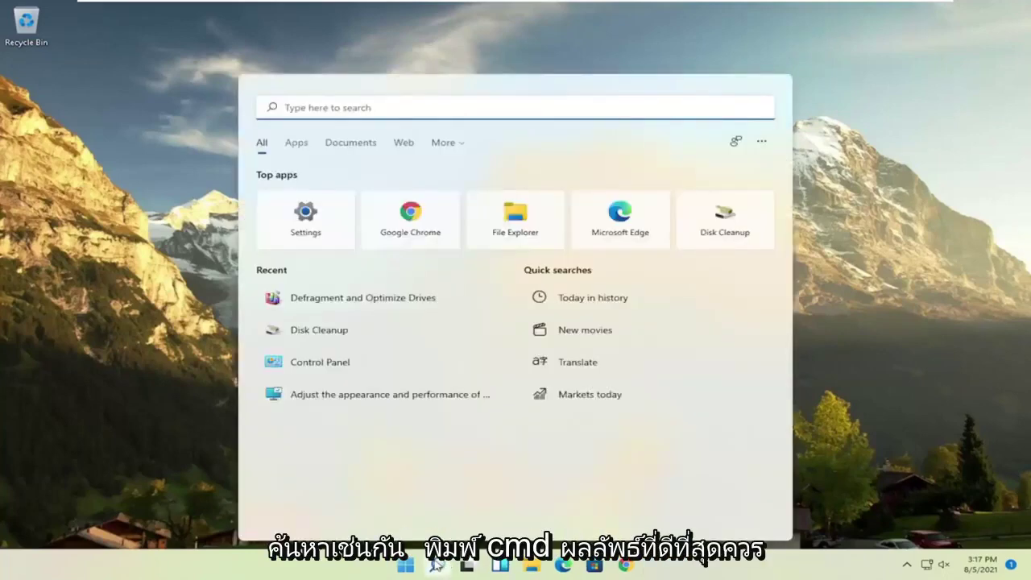
{"action": "type", "text": "cmd"}
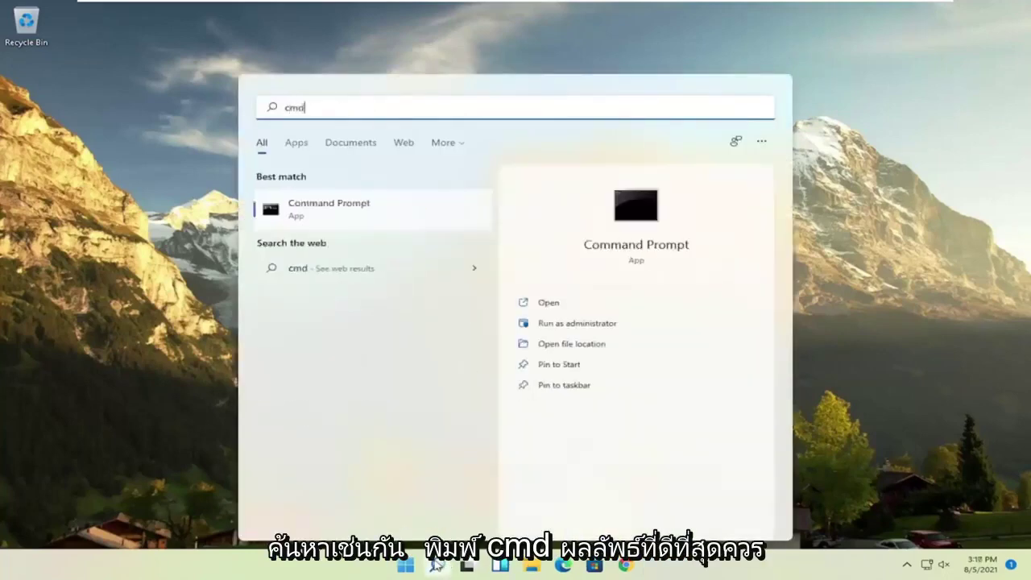
{"action": "right_click", "coordinate": [325, 209]}
{"action": "left_click", "coordinate": [385, 222]}
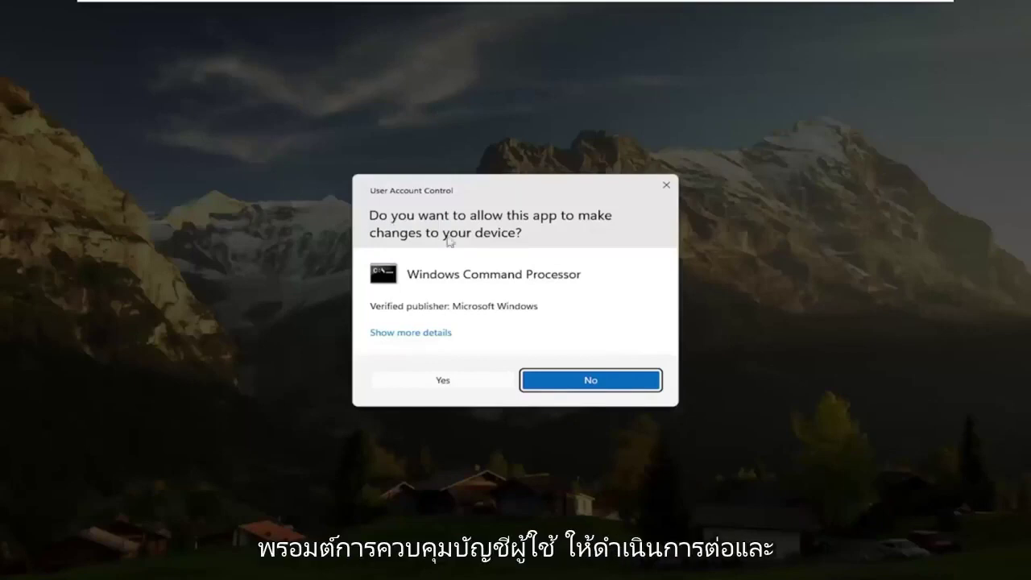
{"action": "left_click", "coordinate": [447, 380]}
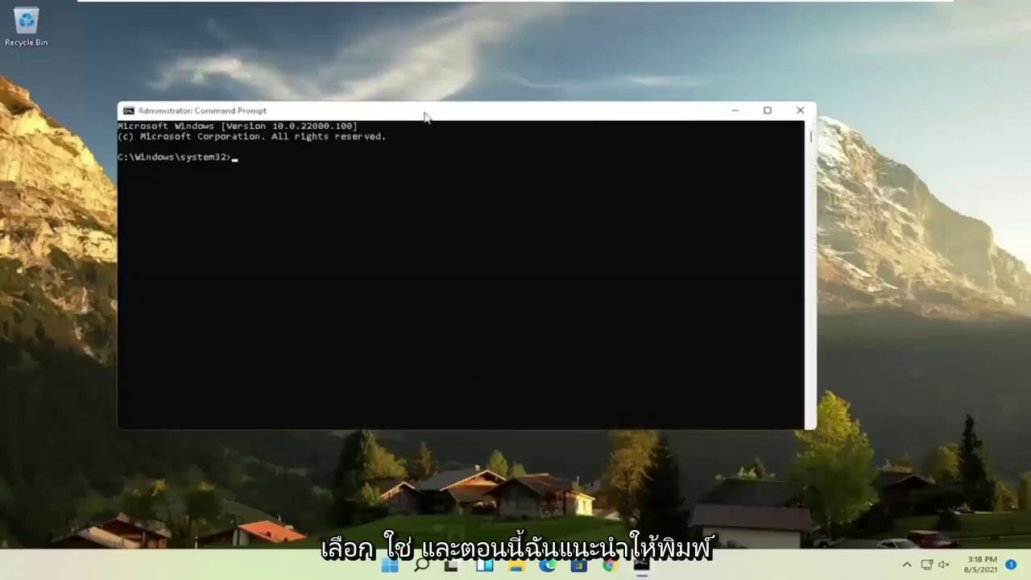
{"action": "left_click_drag", "start_coordinate": [445, 121], "coordinate": [485, 97]}
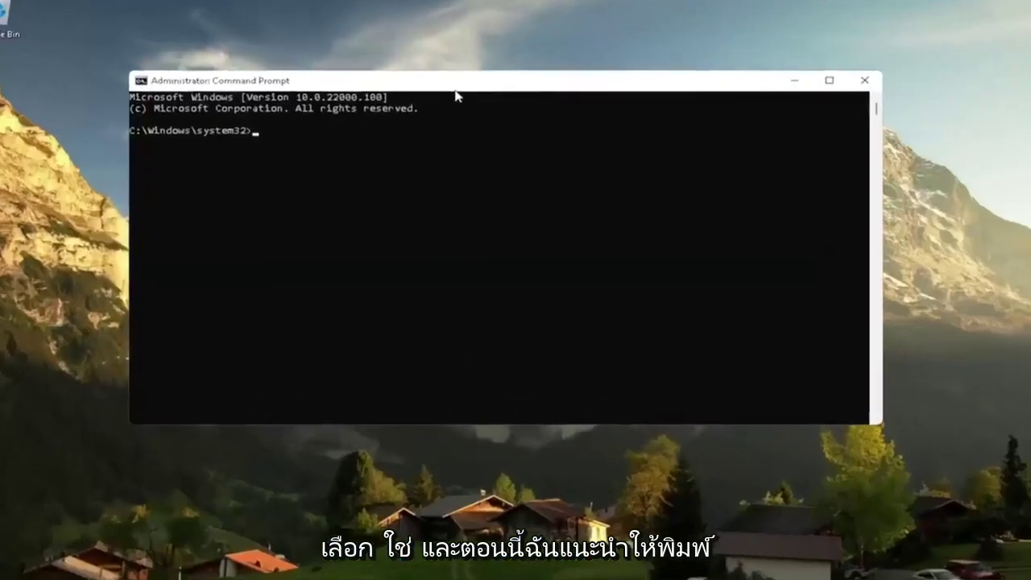
- Run the system file scan with "sfc /scannow" and close Command Prompt once it is complete
{"action": "type", "text": "sfc"}
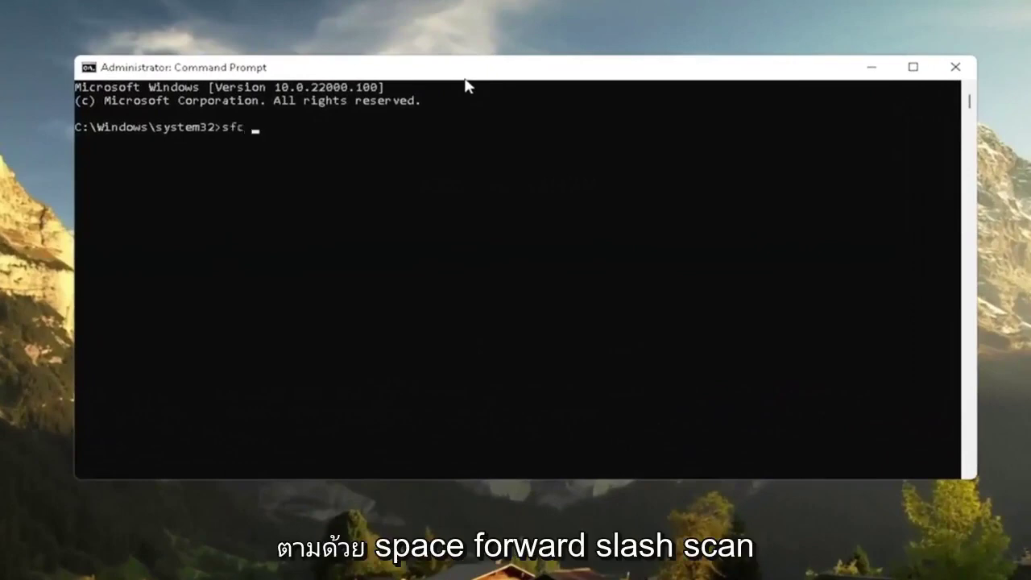
{"action": "type", "text": " /scannow"}
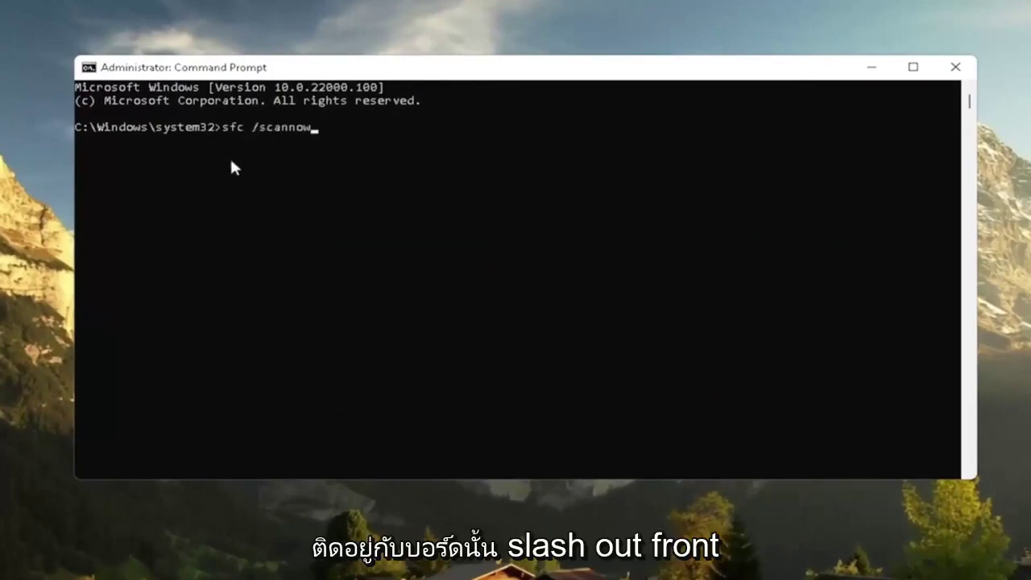
{"action": "key", "text": "Return"}
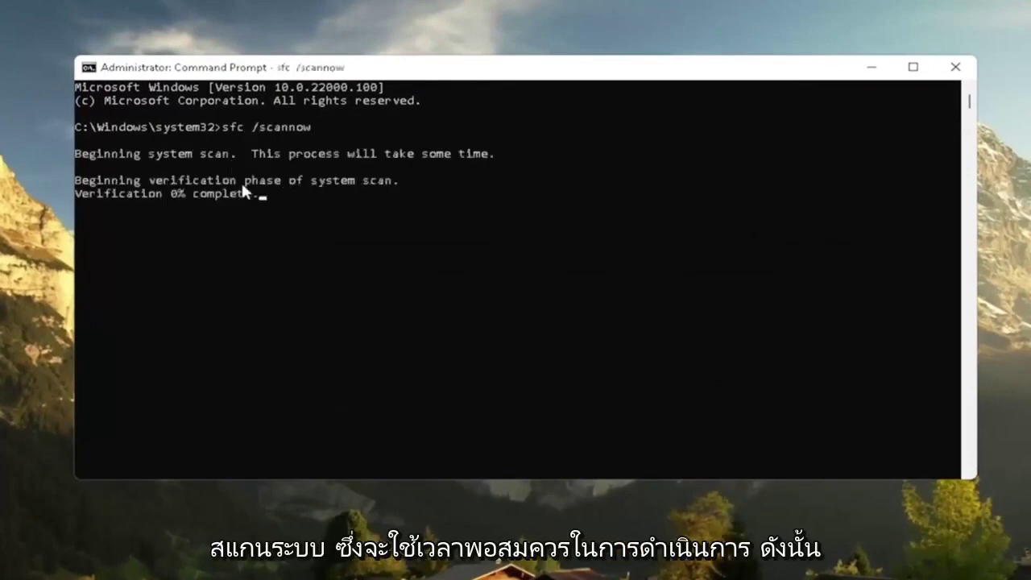
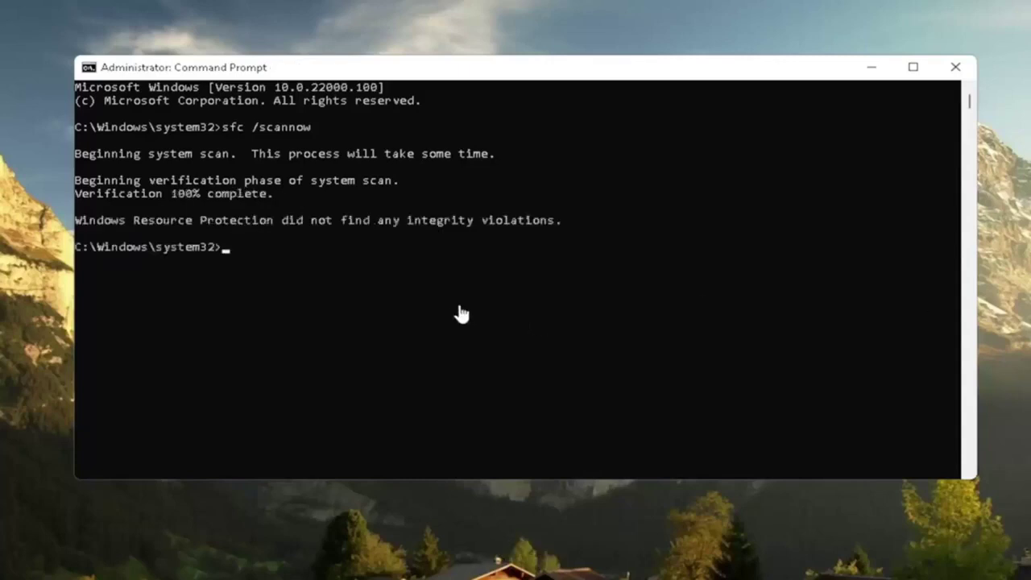
{"action": "left_click", "coordinate": [955, 67]}
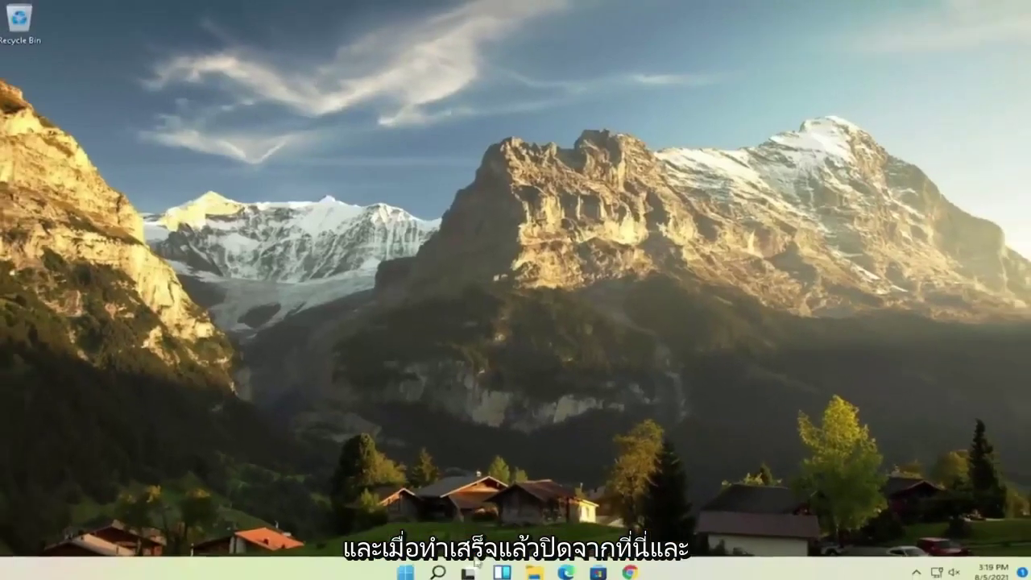
- Restart the computer
{"action": "right_click", "coordinate": [409, 567]}
{"action": "mouse_move", "coordinate": [434, 517]}
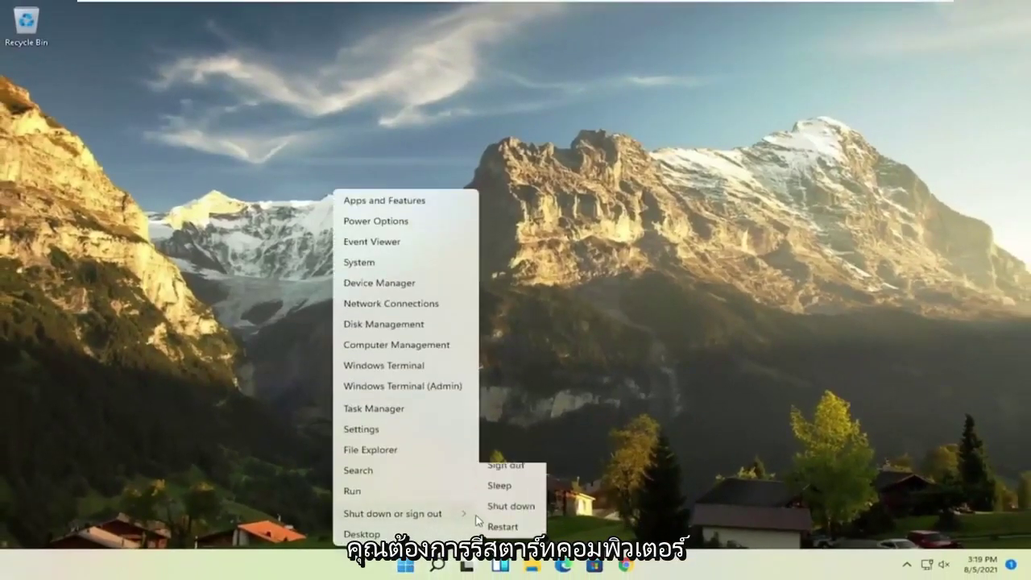
{"action": "left_click", "coordinate": [520, 537]}
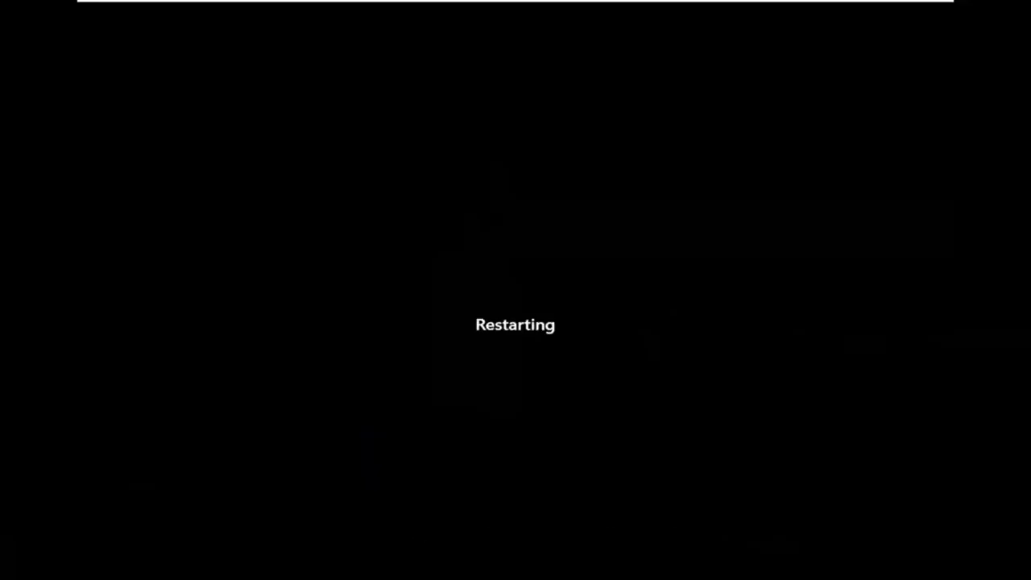